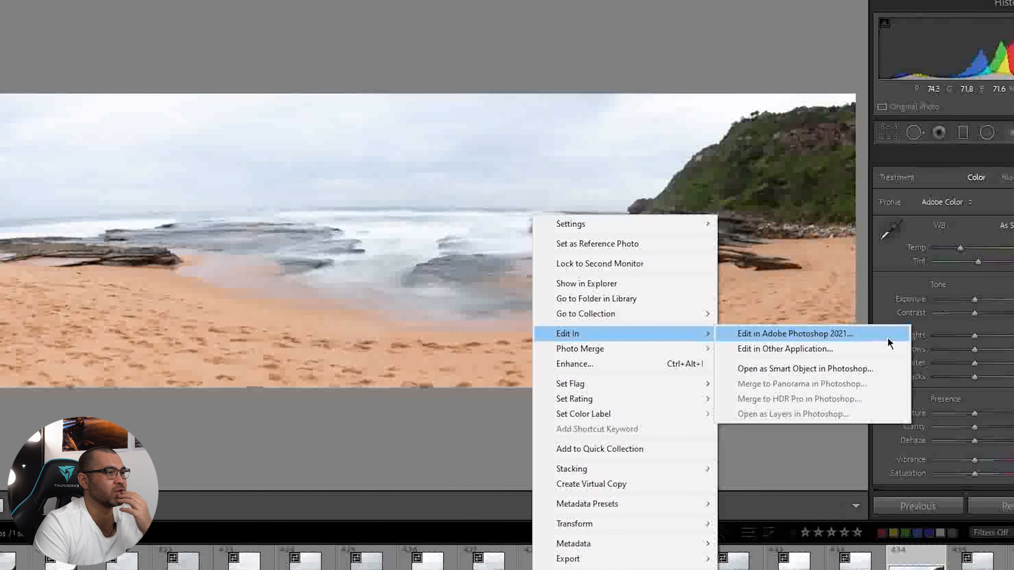
{"action": "right_click", "coordinate": [601, 297]}
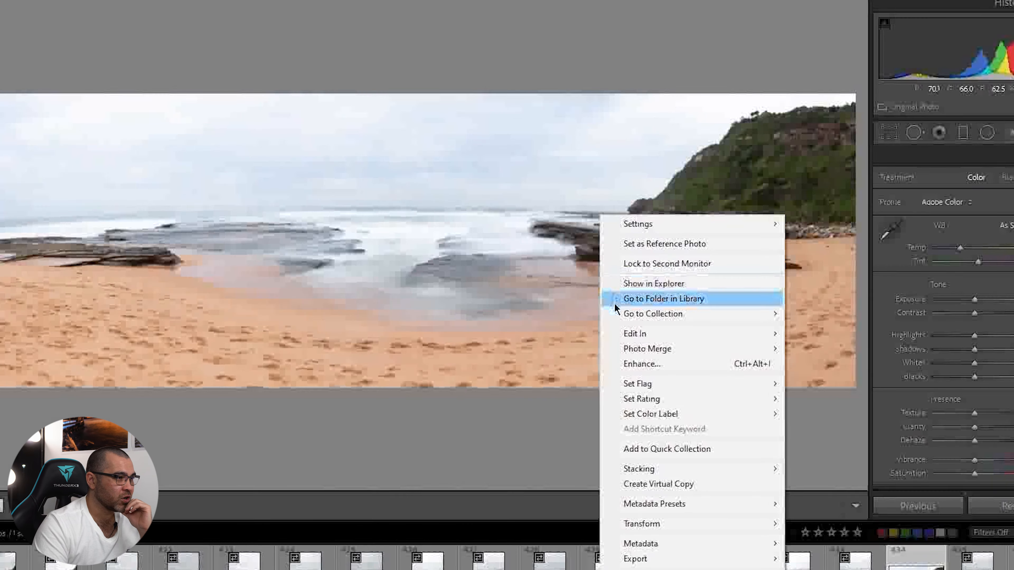
{"action": "mouse_move", "coordinate": [617, 386]}
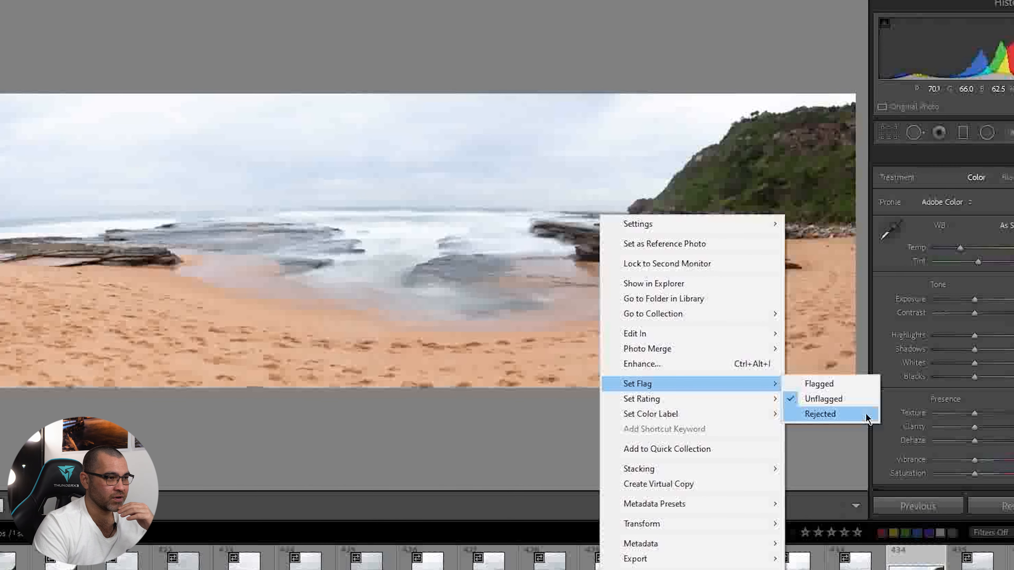
{"action": "mouse_move", "coordinate": [729, 402]}
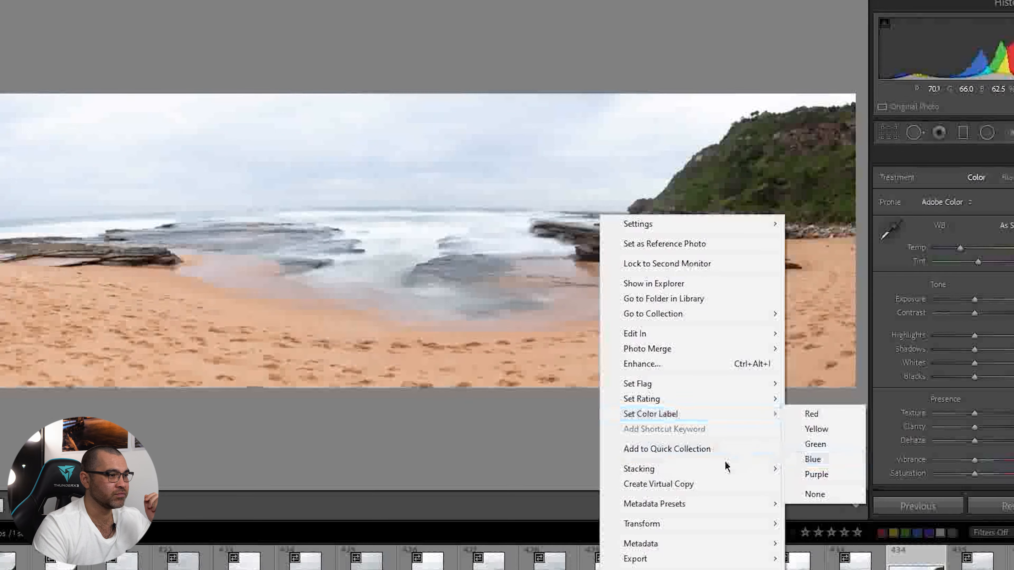
{"action": "mouse_move", "coordinate": [716, 469]}
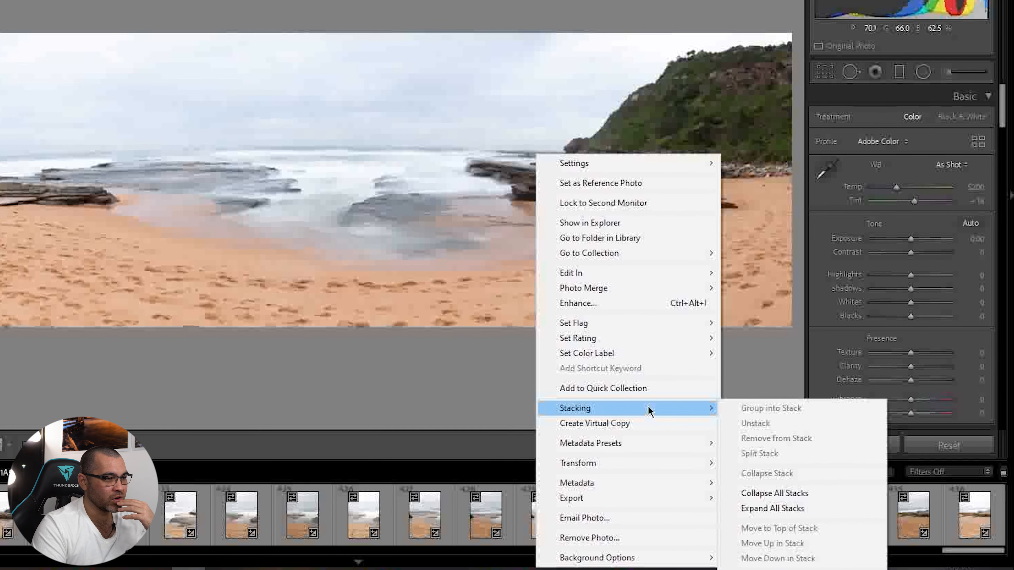
{"action": "left_click", "coordinate": [638, 388]}
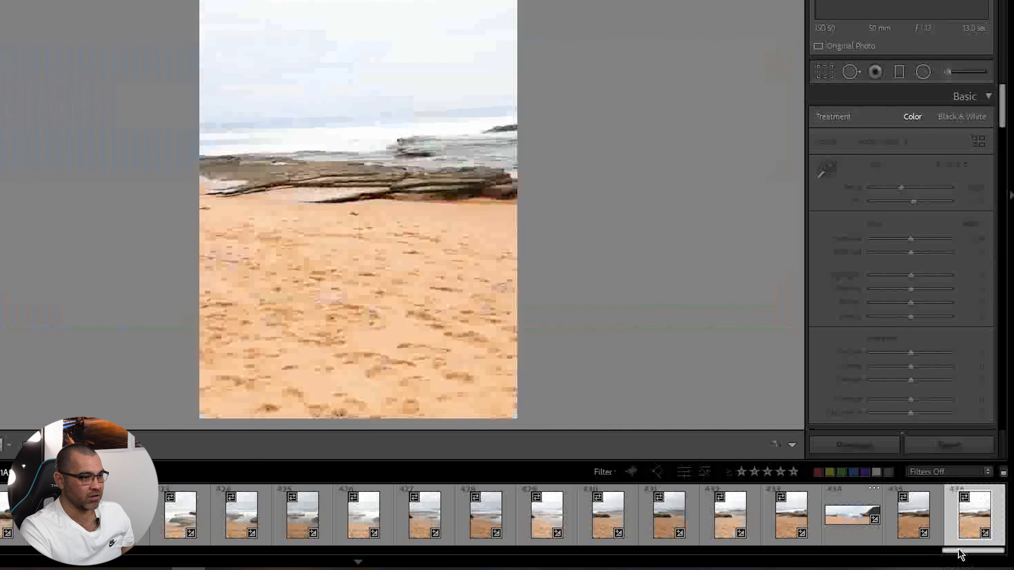
Select the series of portrait beach source photos without the panorama, group them into a stack and collapse it.
{"action": "left_click_drag", "start_coordinate": [960, 551], "coordinate": [919, 551]}
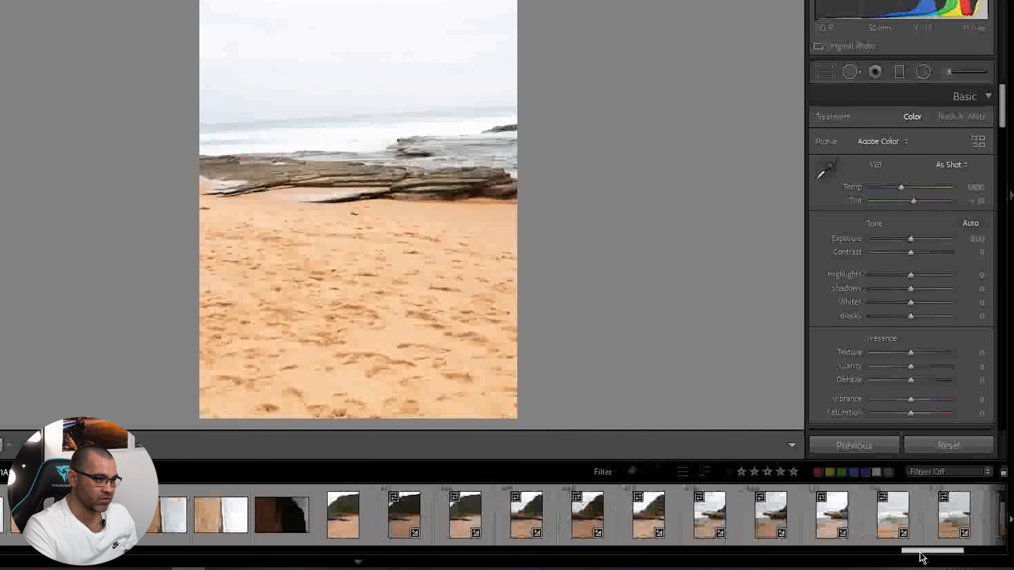
{"action": "left_click", "coordinate": [363, 523], "text": "shift"}
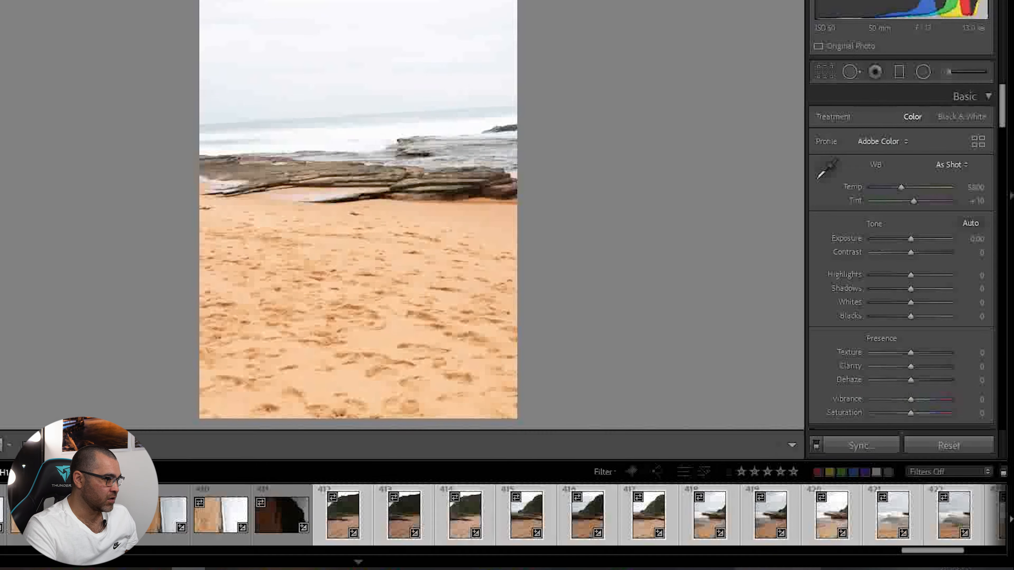
{"action": "left_click_drag", "start_coordinate": [912, 550], "coordinate": [956, 551]}
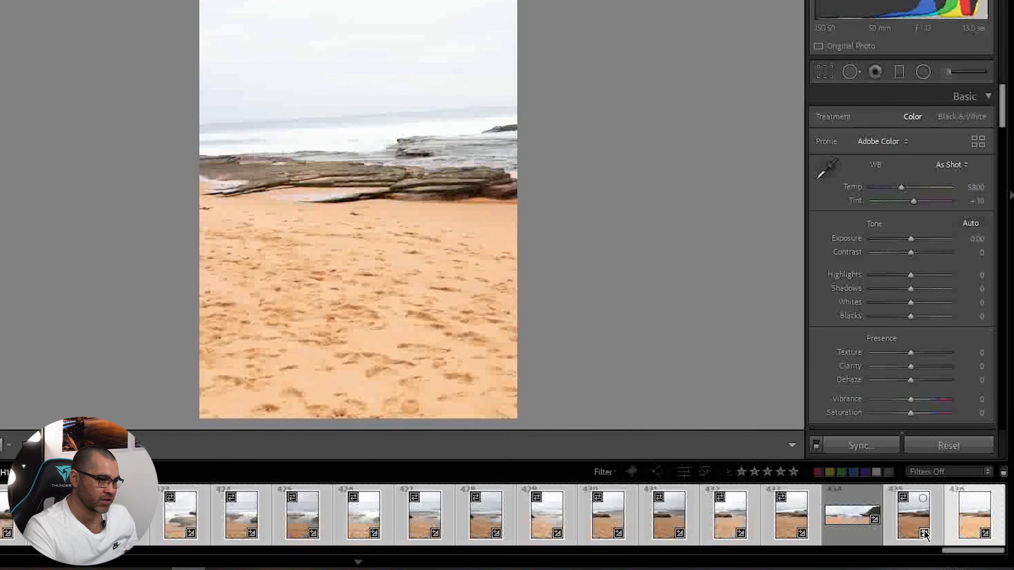
{"action": "right_click", "coordinate": [937, 519]}
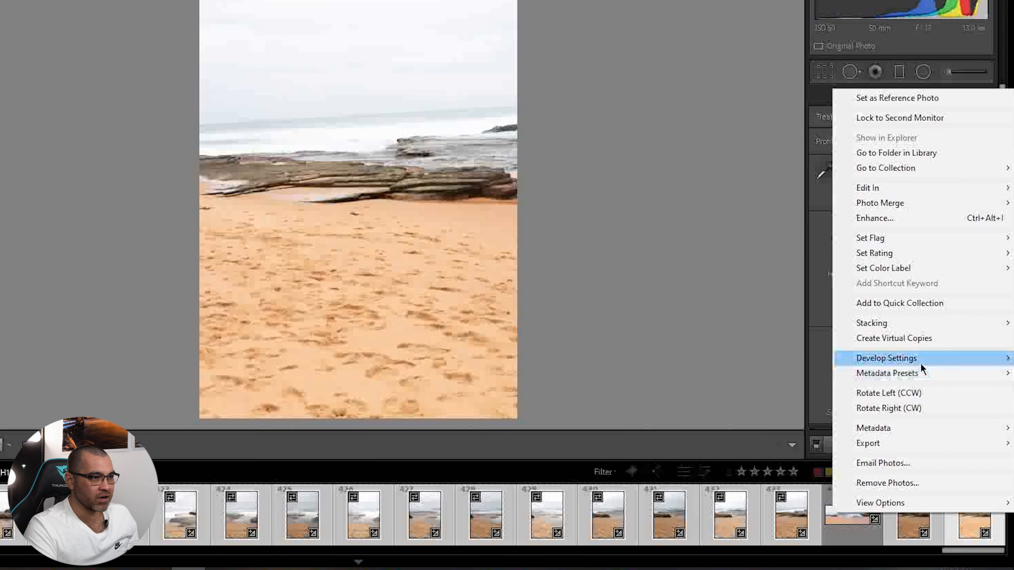
{"action": "mouse_move", "coordinate": [846, 331]}
{"action": "left_click", "coordinate": [795, 323]}
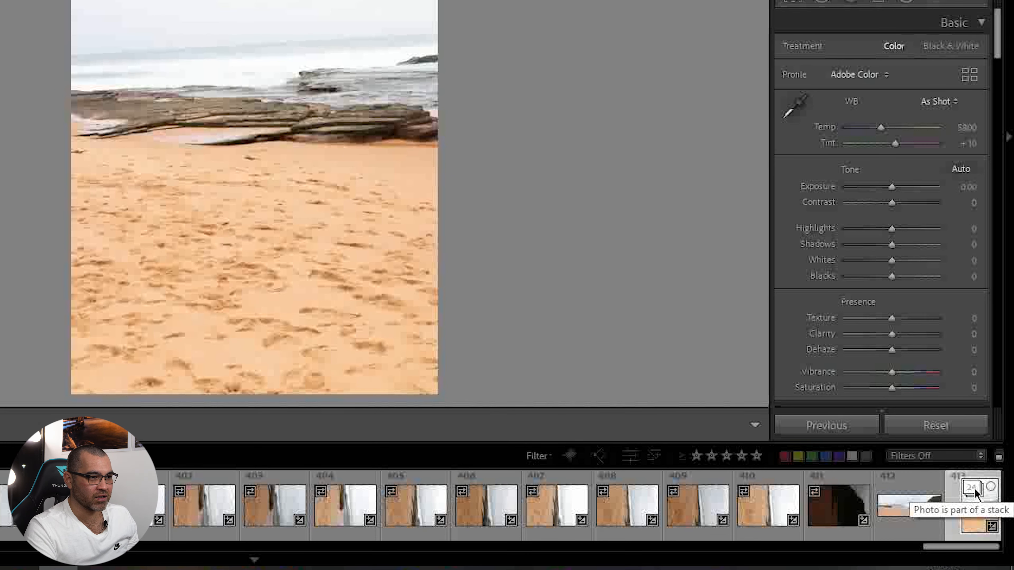
{"action": "left_click_drag", "start_coordinate": [893, 554], "coordinate": [939, 555]}
{"action": "key", "text": "ctrl+g"}
{"action": "left_click", "coordinate": [344, 481]}
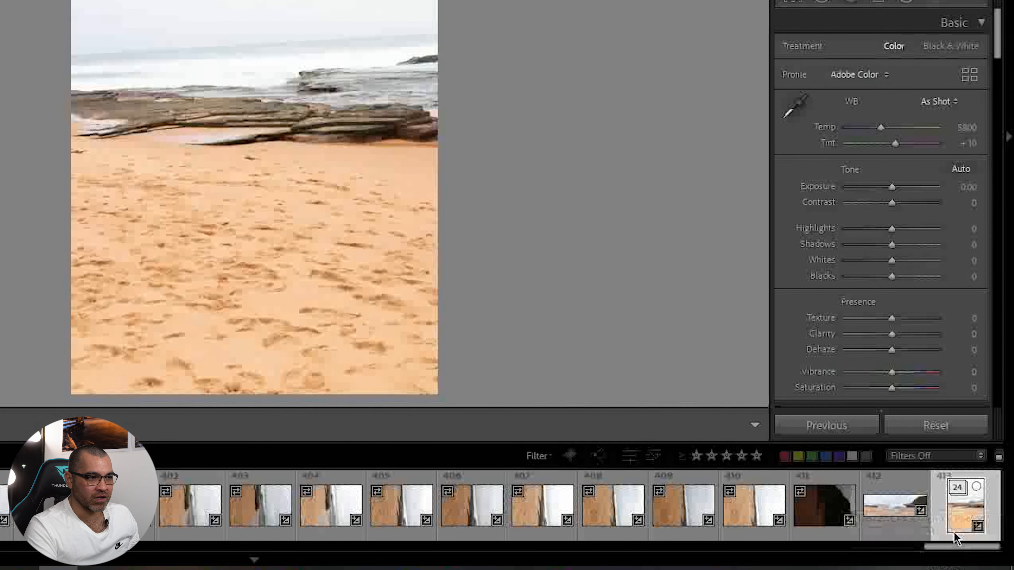
Create a virtual copy of the beach panorama _H1A5099-Pano.dng.
{"action": "key", "text": "Left"}
{"action": "right_click", "coordinate": [438, 243]}
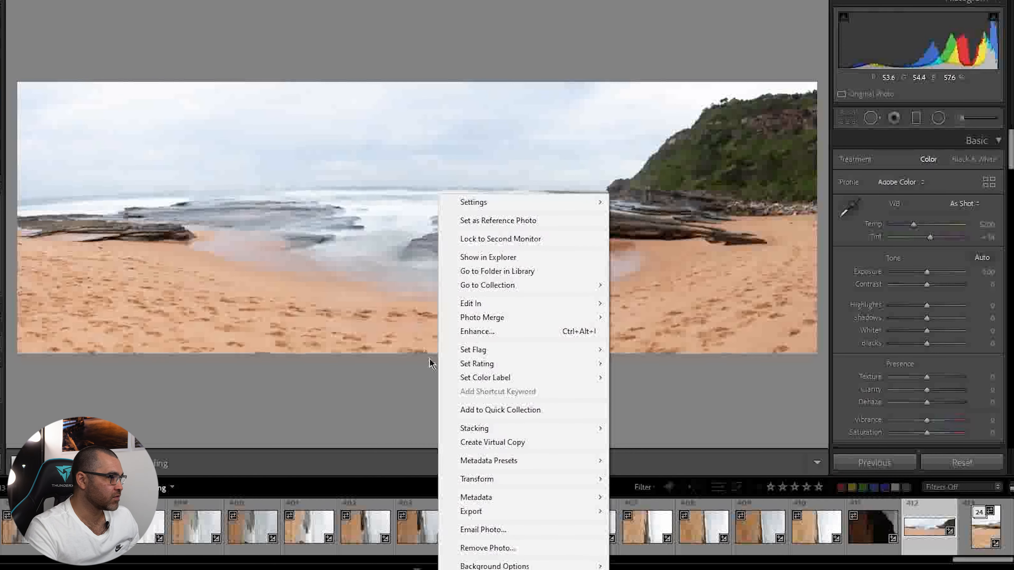
{"action": "left_click", "coordinate": [568, 450]}
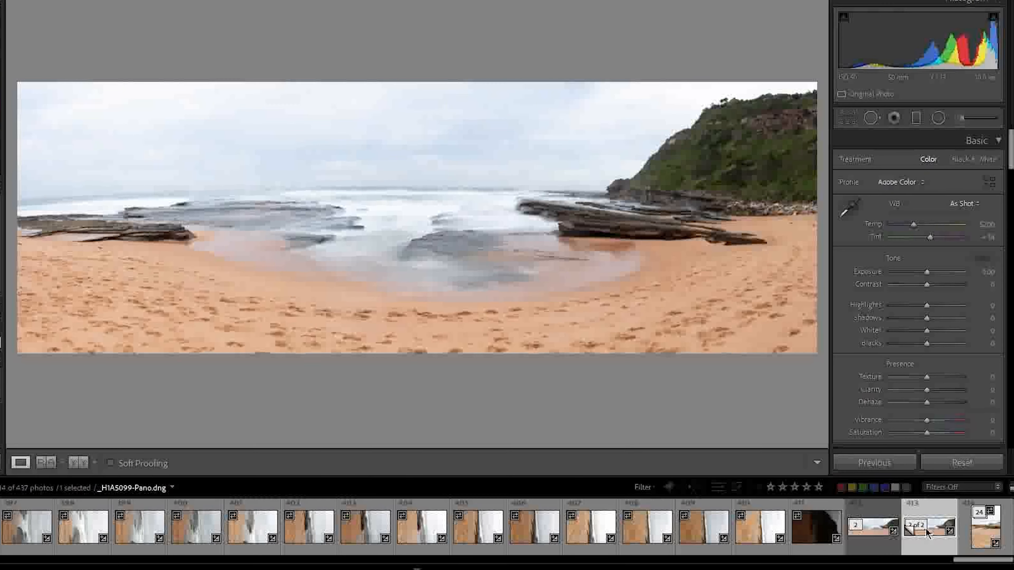
{"action": "left_click", "coordinate": [202, 488]}
Create a second virtual copy of the panorama and remove that copy from the catalog.
{"action": "right_click", "coordinate": [856, 527]}
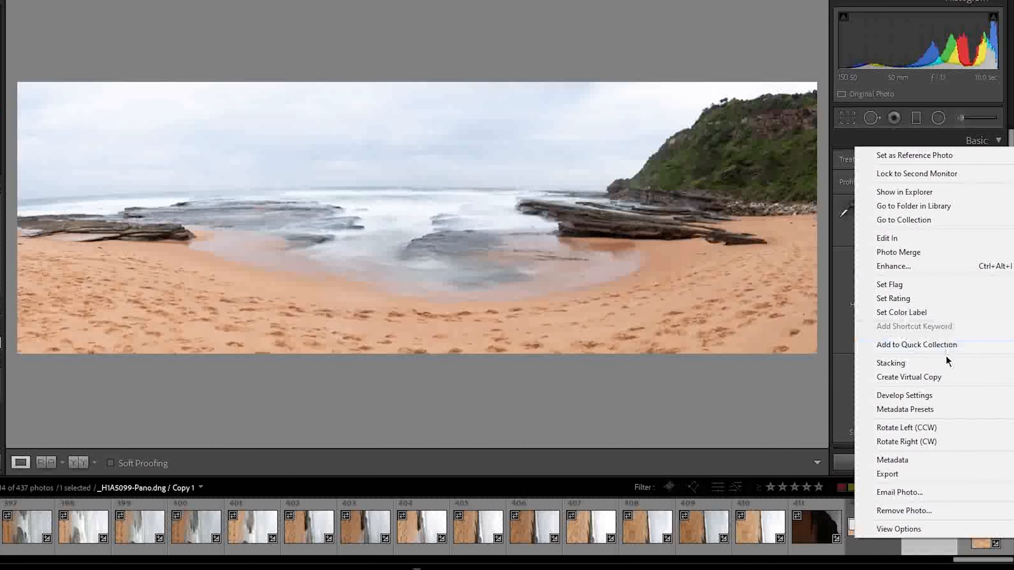
{"action": "left_click", "coordinate": [949, 376]}
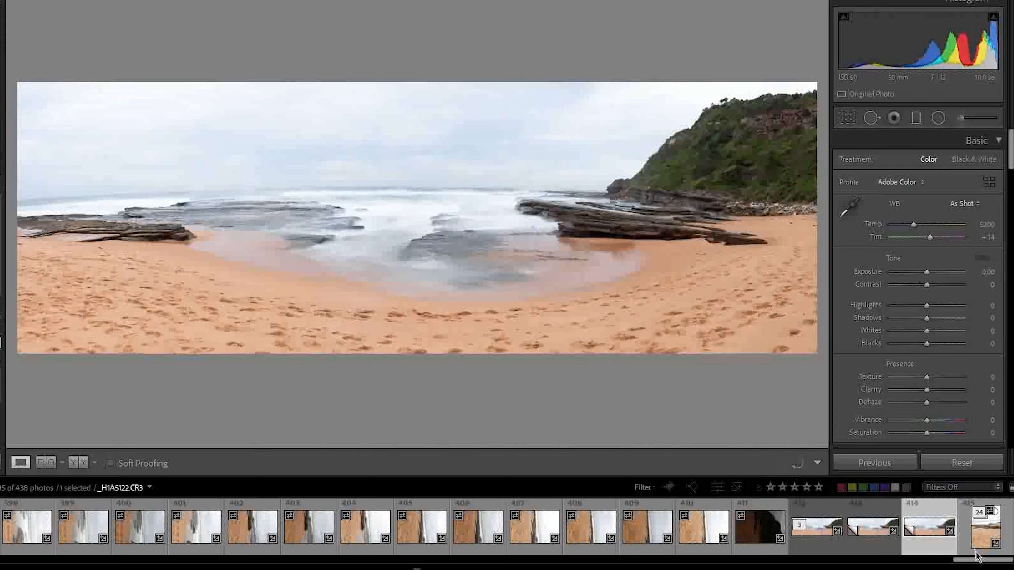
{"action": "key", "text": "Delete"}
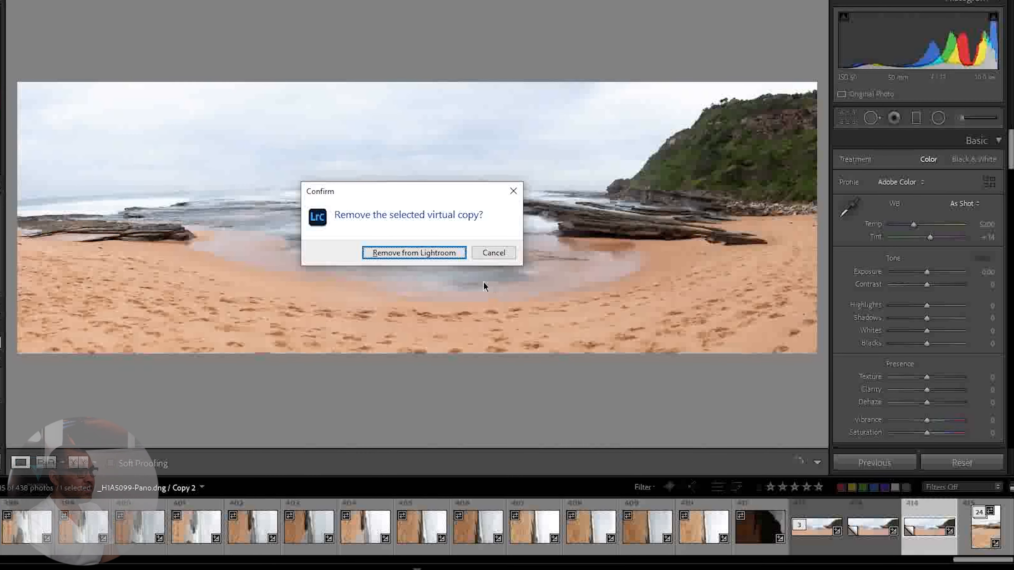
{"action": "left_click", "coordinate": [419, 257]}
Rotate the stacked portrait beach photo counterclockwise and rotate it back clockwise.
{"action": "right_click", "coordinate": [483, 52]}
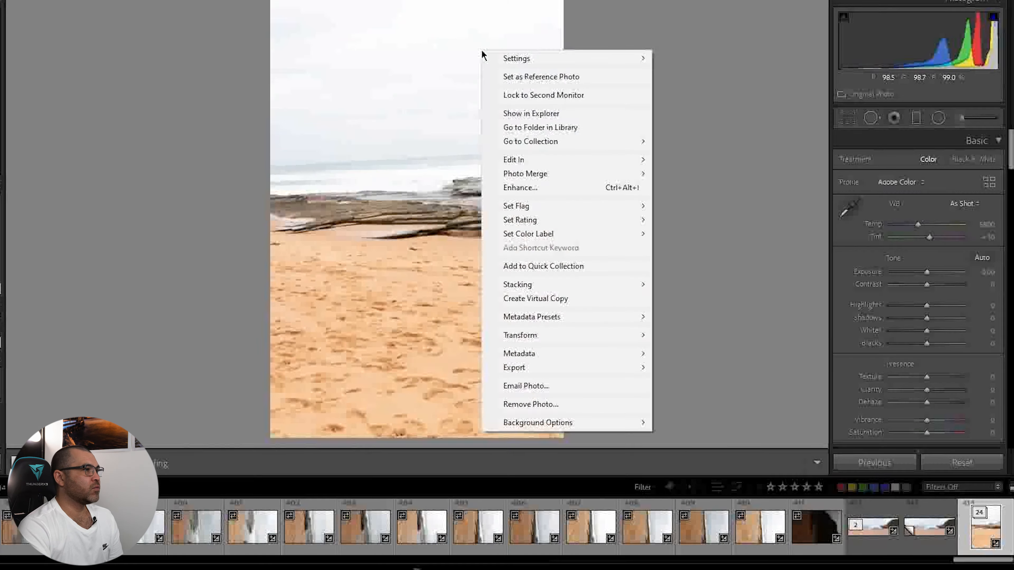
{"action": "mouse_move", "coordinate": [575, 340]}
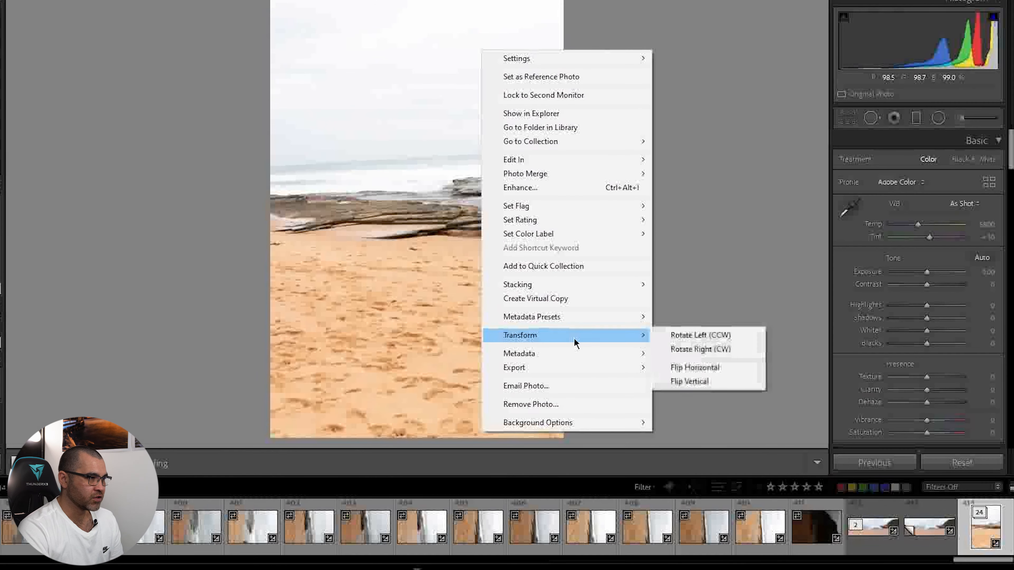
{"action": "left_click", "coordinate": [701, 335]}
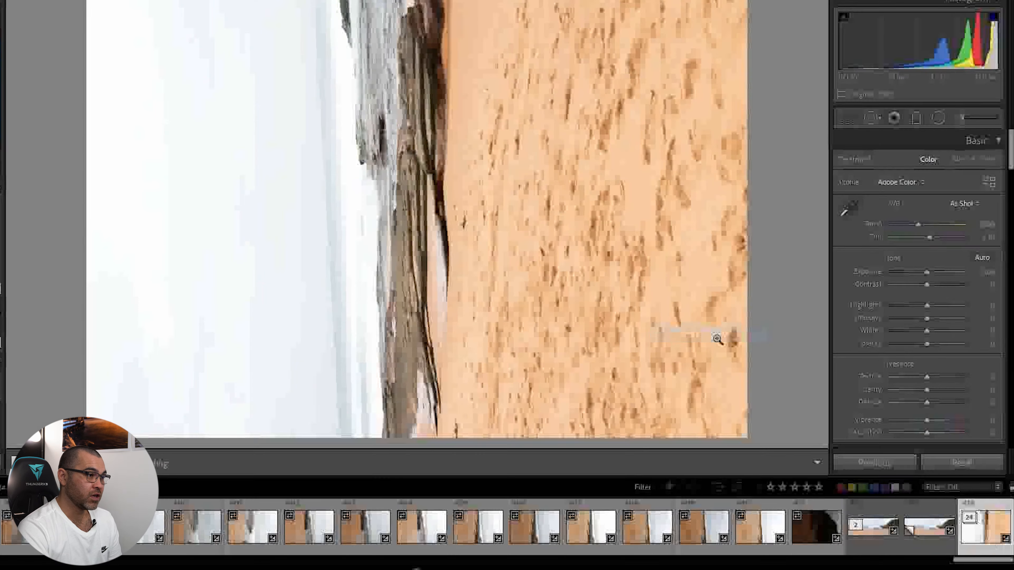
{"action": "right_click", "coordinate": [455, 196]}
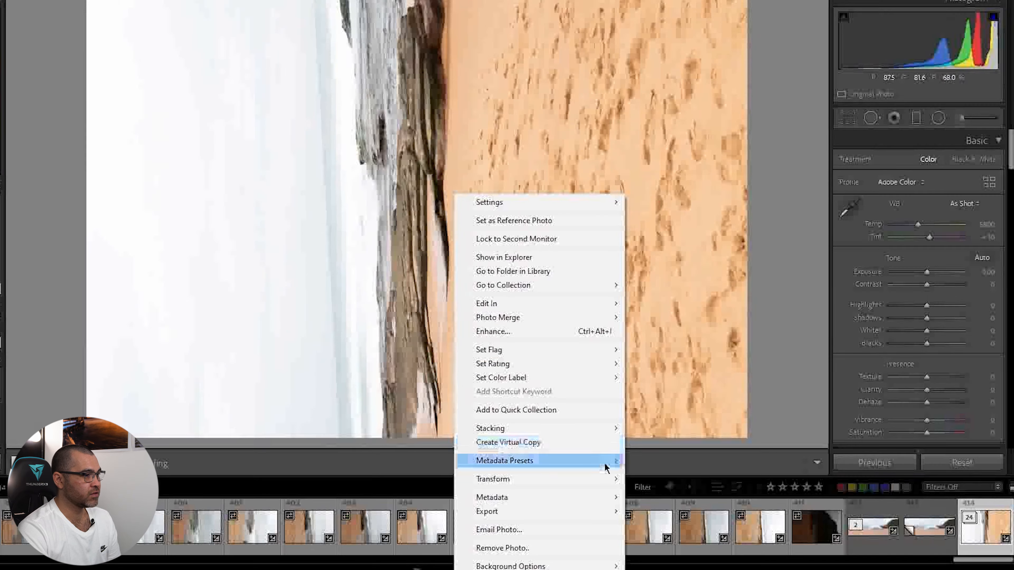
{"action": "mouse_move", "coordinate": [599, 479]}
{"action": "left_click", "coordinate": [645, 490]}
Flip the stacked portrait beach photo horizontally and flip it back.
{"action": "right_click", "coordinate": [503, 336]}
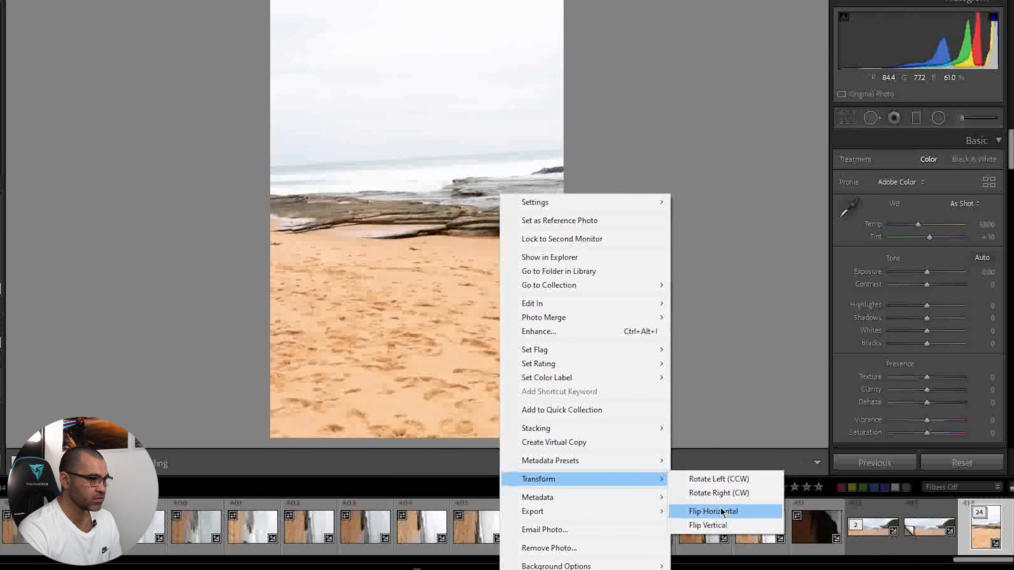
{"action": "left_click", "coordinate": [721, 512]}
{"action": "right_click", "coordinate": [433, 328]}
{"action": "mouse_move", "coordinate": [529, 233]}
{"action": "left_click", "coordinate": [638, 264]}
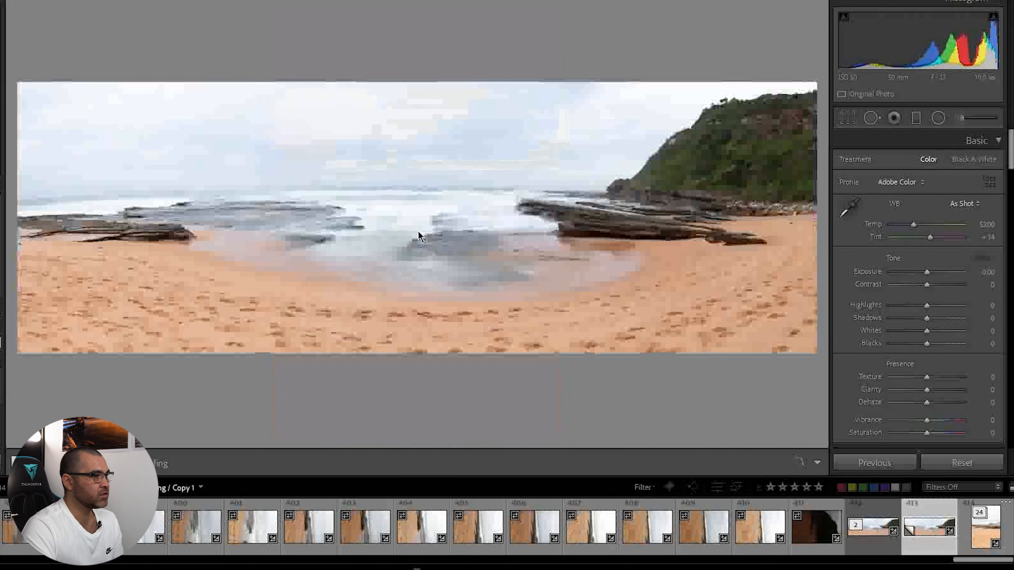
Open the full export settings for the virtual copy of the beach panorama.
{"action": "right_click", "coordinate": [445, 195]}
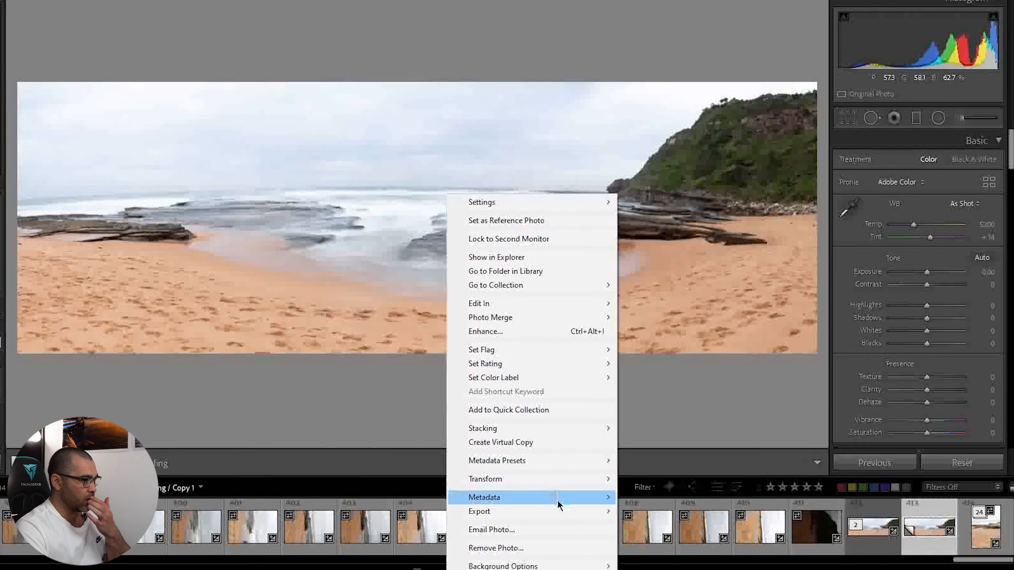
{"action": "left_click", "coordinate": [425, 370]}
{"action": "right_click", "coordinate": [477, 254]}
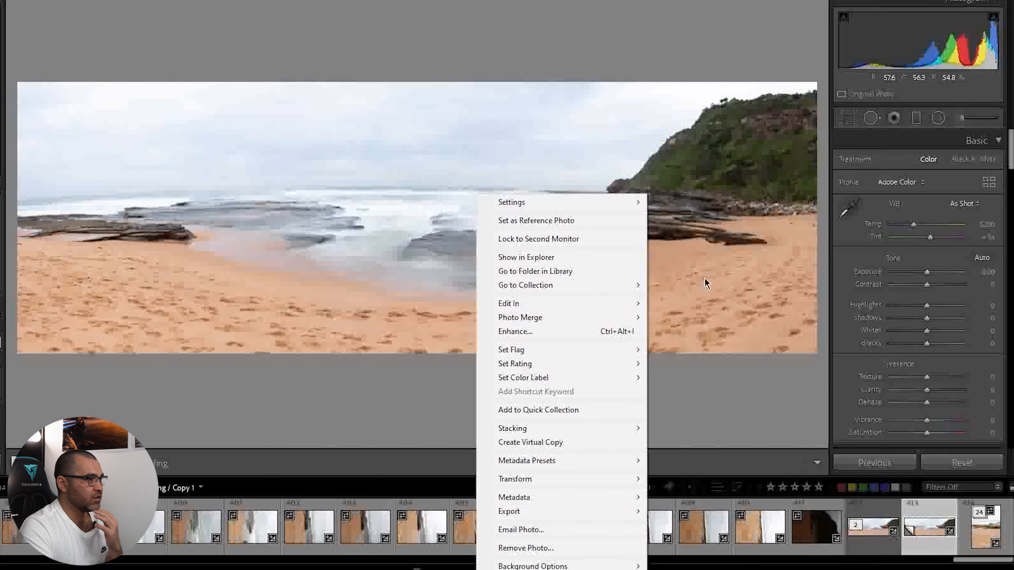
{"action": "right_click", "coordinate": [914, 554]}
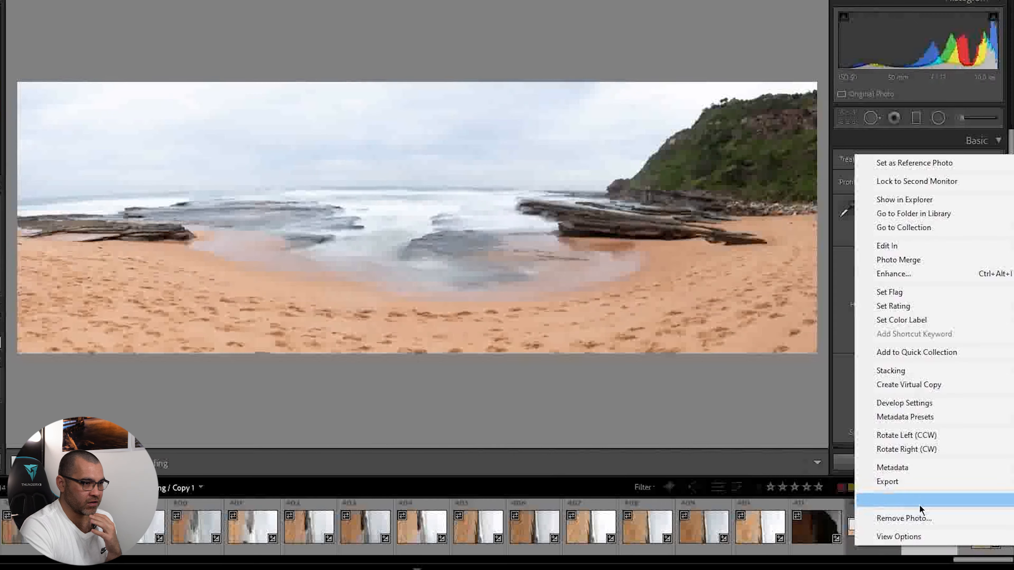
{"action": "mouse_move", "coordinate": [918, 487]}
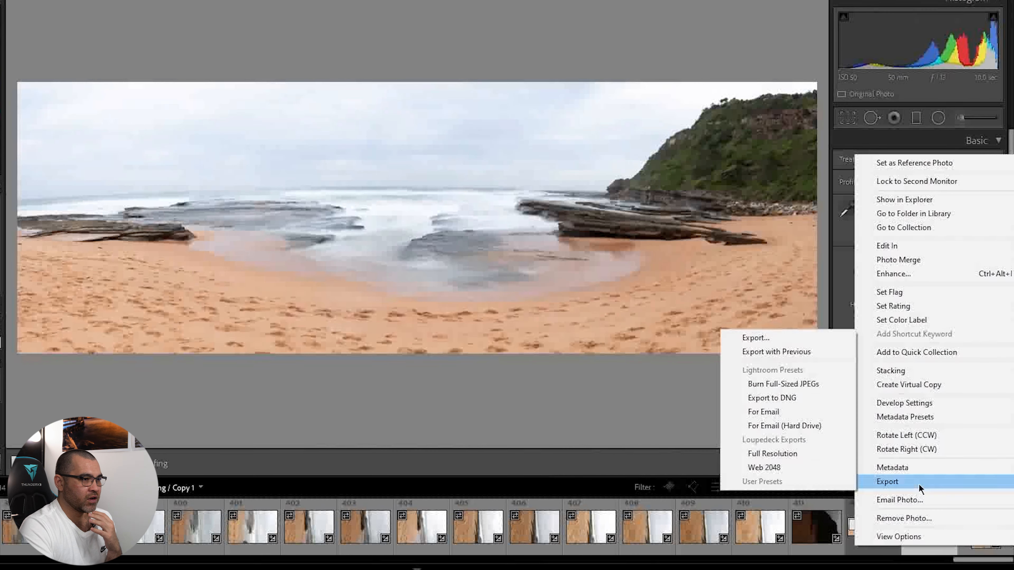
{"action": "left_click", "coordinate": [825, 341]}
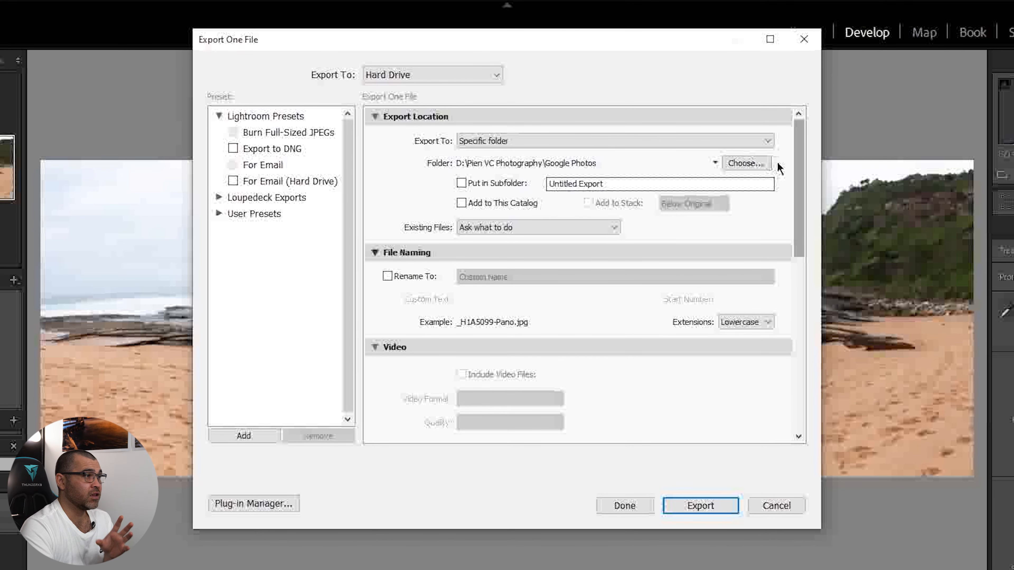
Enable renaming of the exported file with the Custom Name template.
{"action": "scroll", "coordinate": [796, 167], "scroll_direction": "down", "scroll_amount": 3}
{"action": "left_click", "coordinate": [387, 229]}
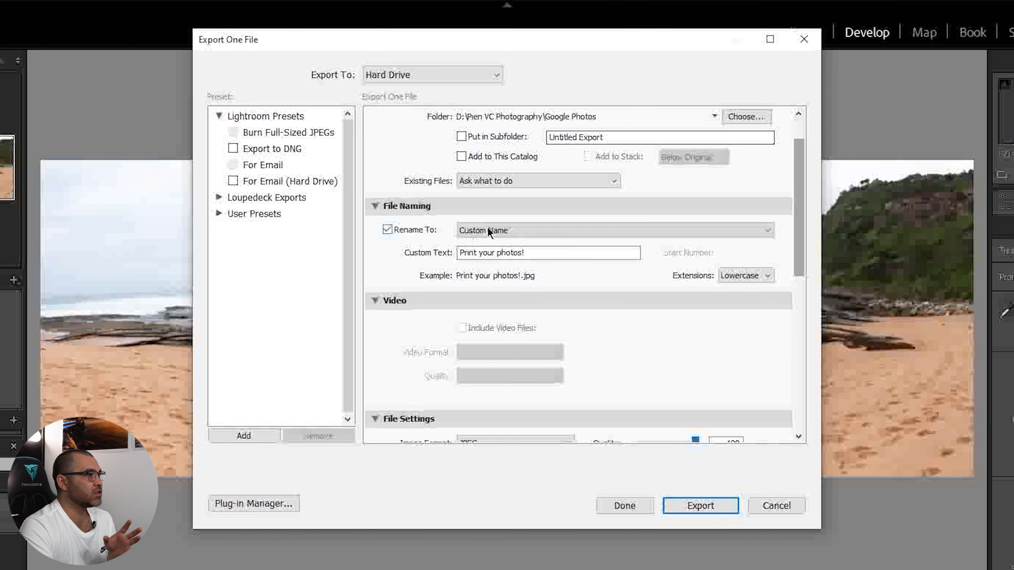
{"action": "left_click", "coordinate": [699, 231]}
Examine the available image formats and color spaces in the export file settings.
{"action": "left_click_drag", "start_coordinate": [797, 255], "coordinate": [810, 370]}
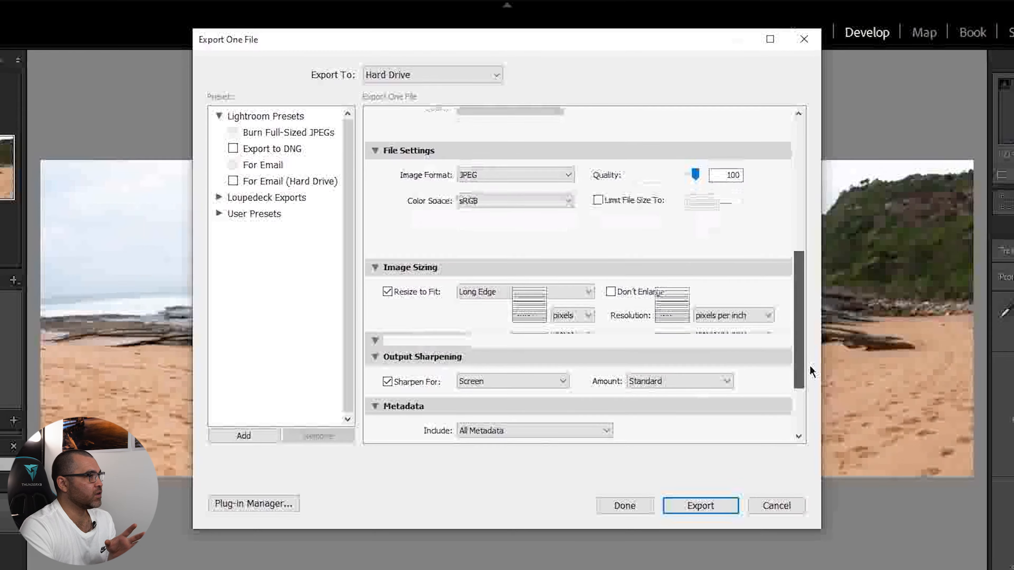
{"action": "left_click", "coordinate": [554, 154]}
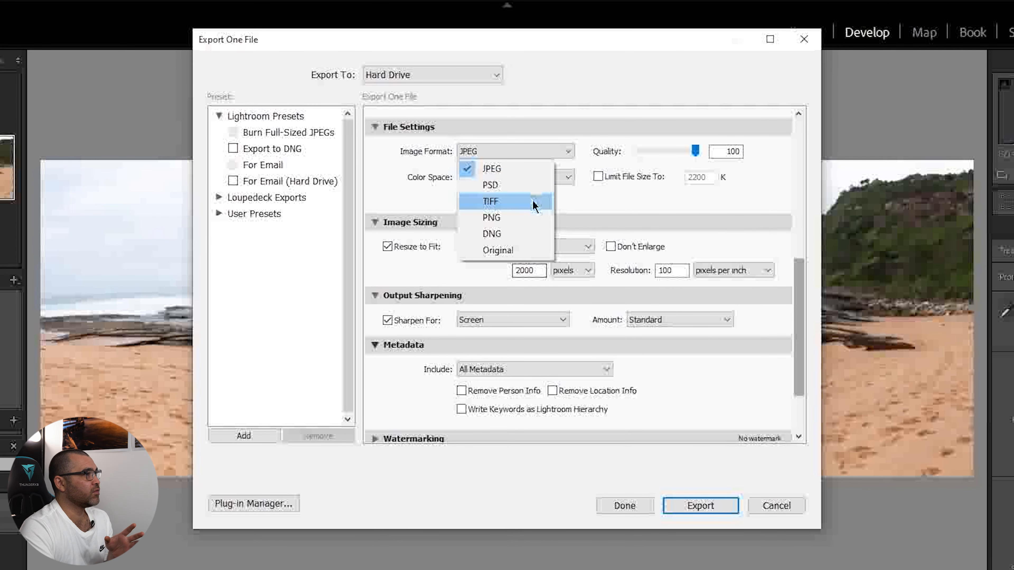
{"action": "left_click", "coordinate": [613, 218]}
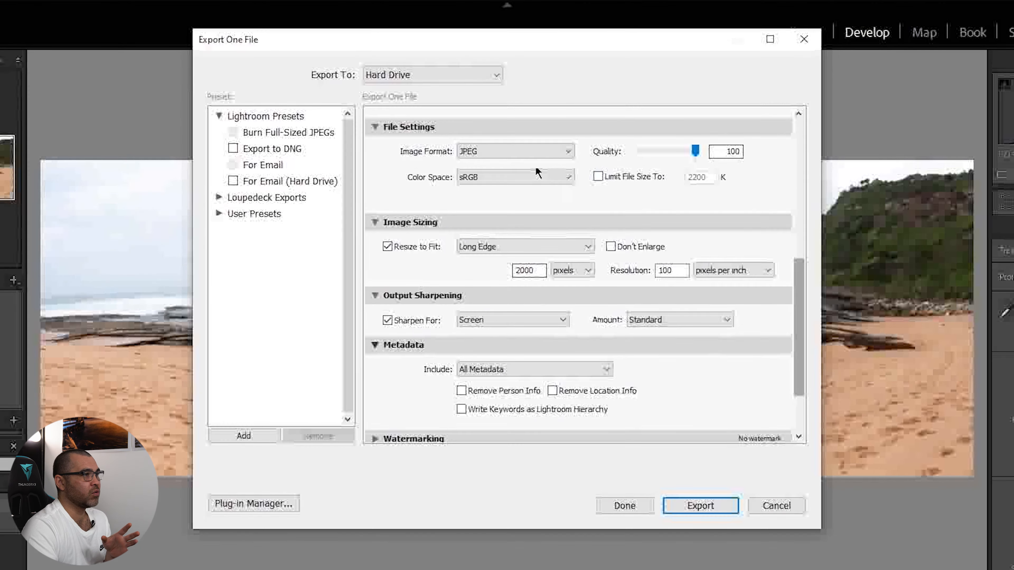
{"action": "left_click", "coordinate": [522, 177]}
{"action": "left_click", "coordinate": [606, 199]}
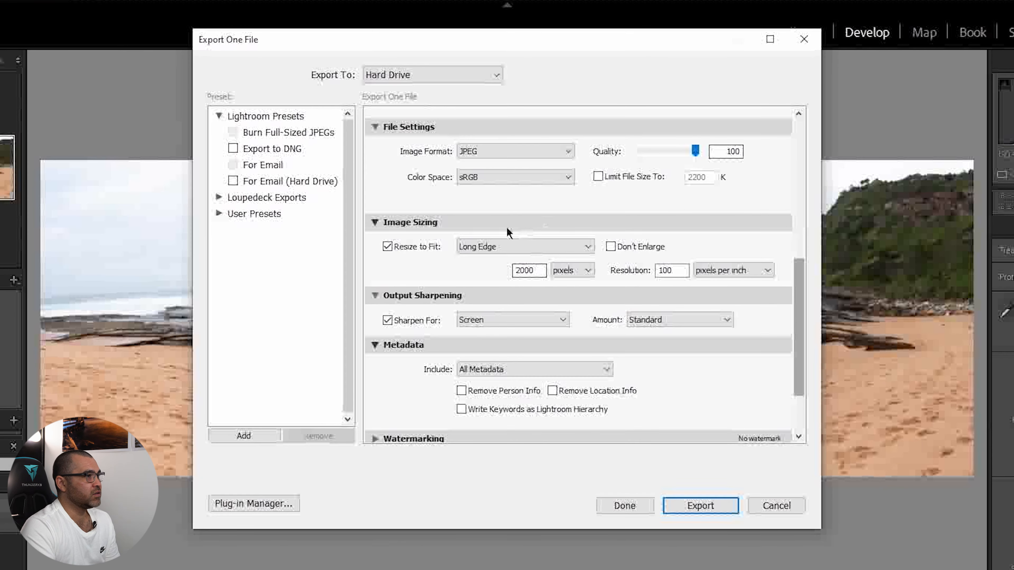
Turn off Resize to Fit for the exported panorama and review the output sharpening targets.
{"action": "scroll", "coordinate": [415, 265], "scroll_direction": "down", "scroll_amount": 3}
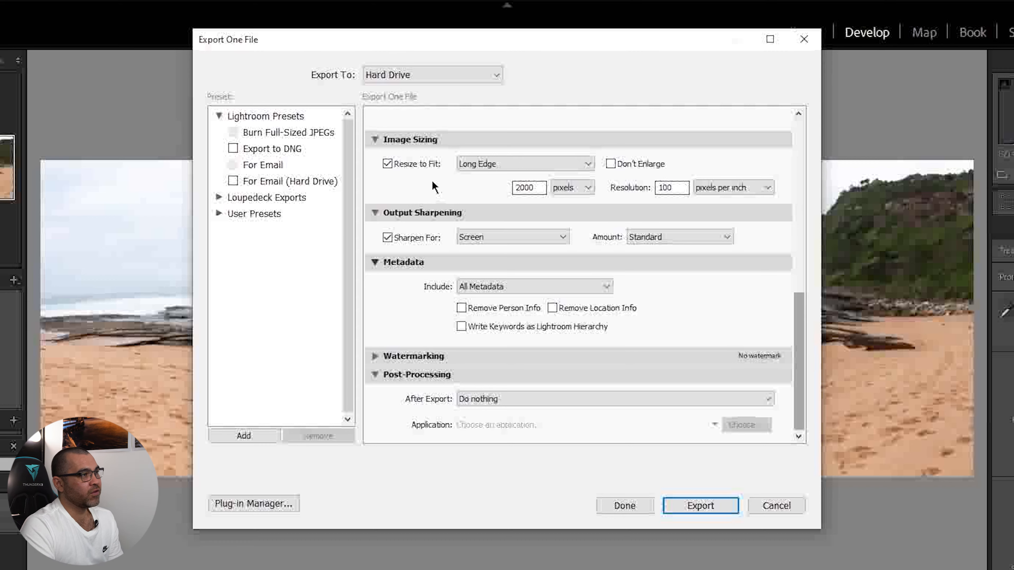
{"action": "left_click", "coordinate": [418, 167]}
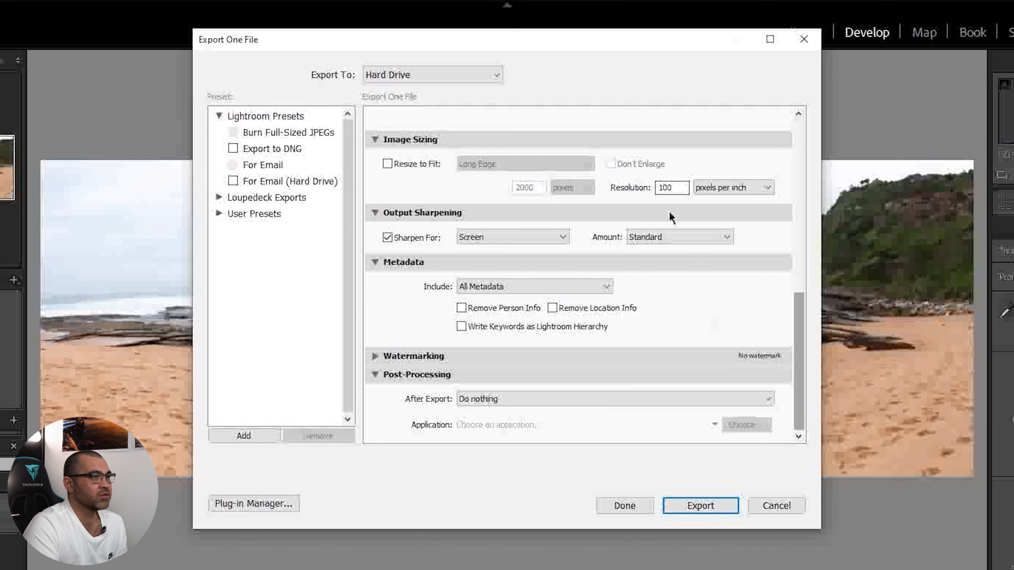
{"action": "left_click", "coordinate": [562, 237]}
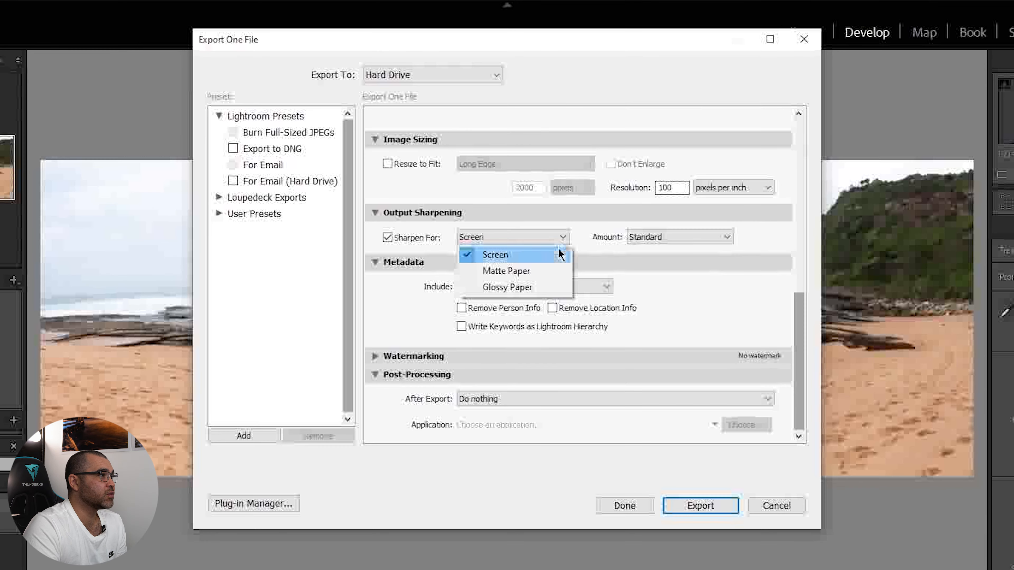
{"action": "left_click", "coordinate": [799, 322]}
Enable the export watermark, inspect its graphic style and effects in the Watermark Editor without editing them, and turn the watermark off.
{"action": "left_click", "coordinate": [385, 357]}
{"action": "left_click", "coordinate": [386, 348]}
{"action": "left_click", "coordinate": [563, 351]}
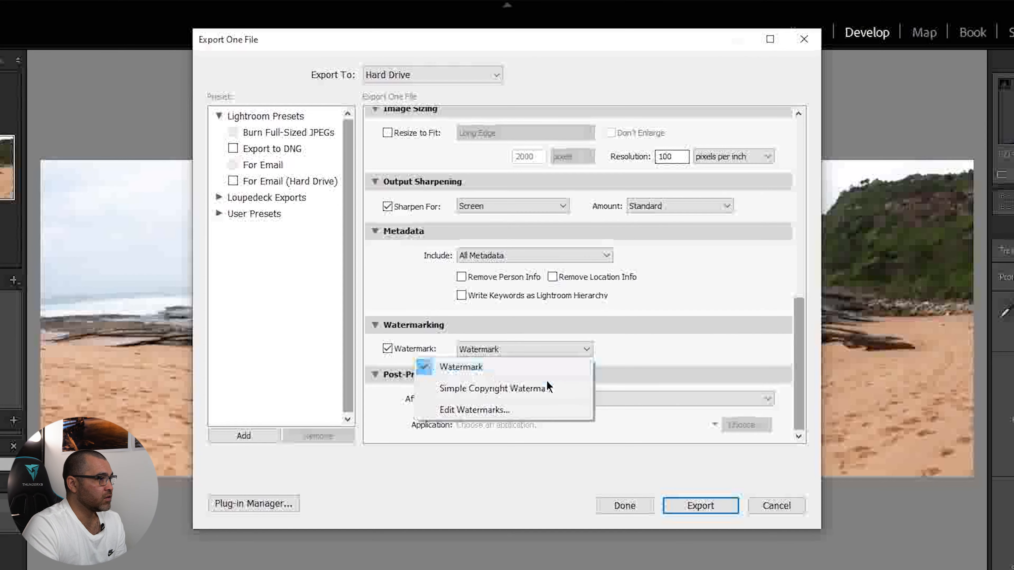
{"action": "left_click", "coordinate": [615, 352]}
{"action": "left_click", "coordinate": [575, 350]}
{"action": "left_click", "coordinate": [519, 410]}
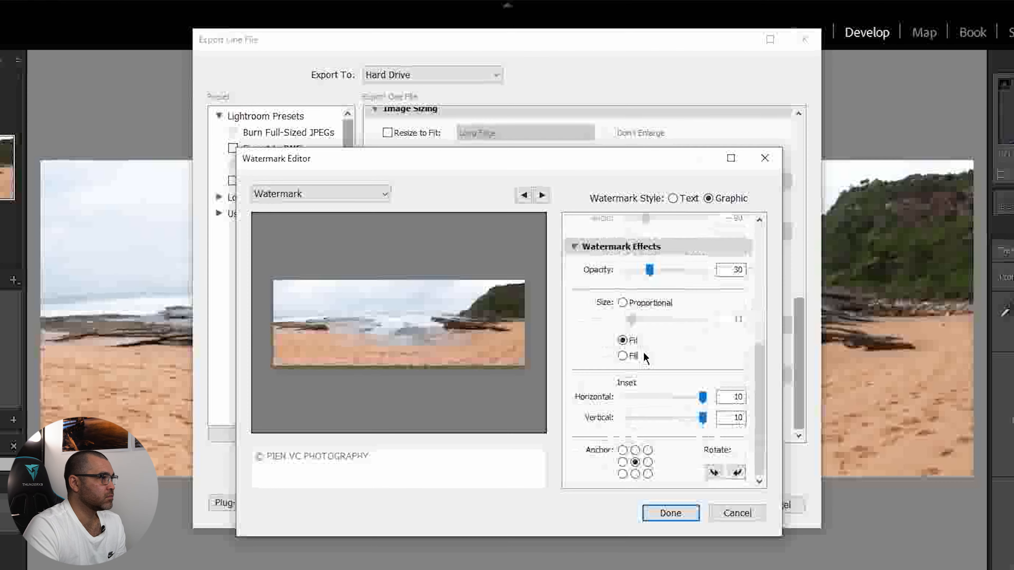
{"action": "scroll", "coordinate": [645, 357], "scroll_direction": "up", "scroll_amount": 5}
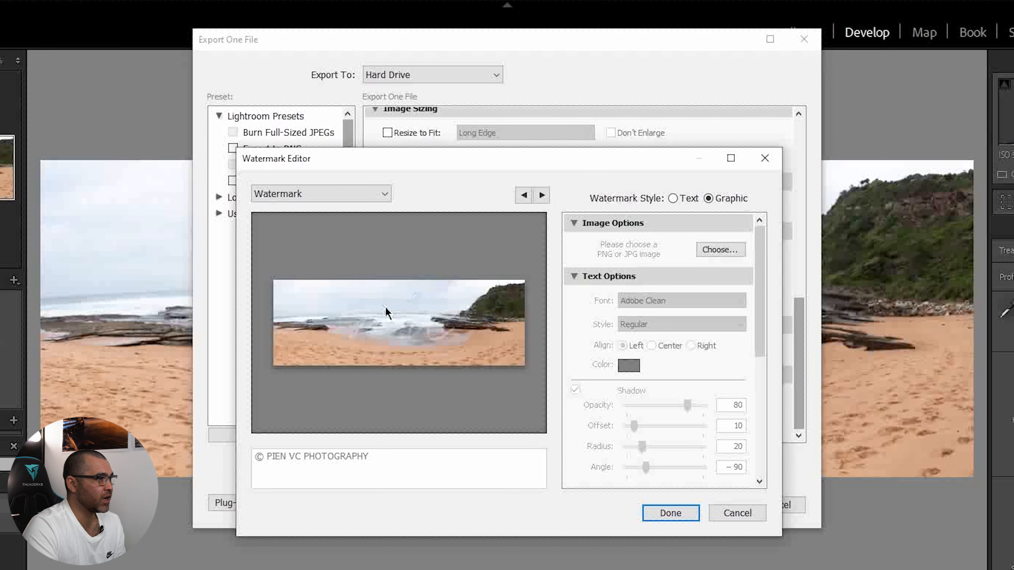
{"action": "scroll", "coordinate": [567, 351], "scroll_direction": "down", "scroll_amount": 5}
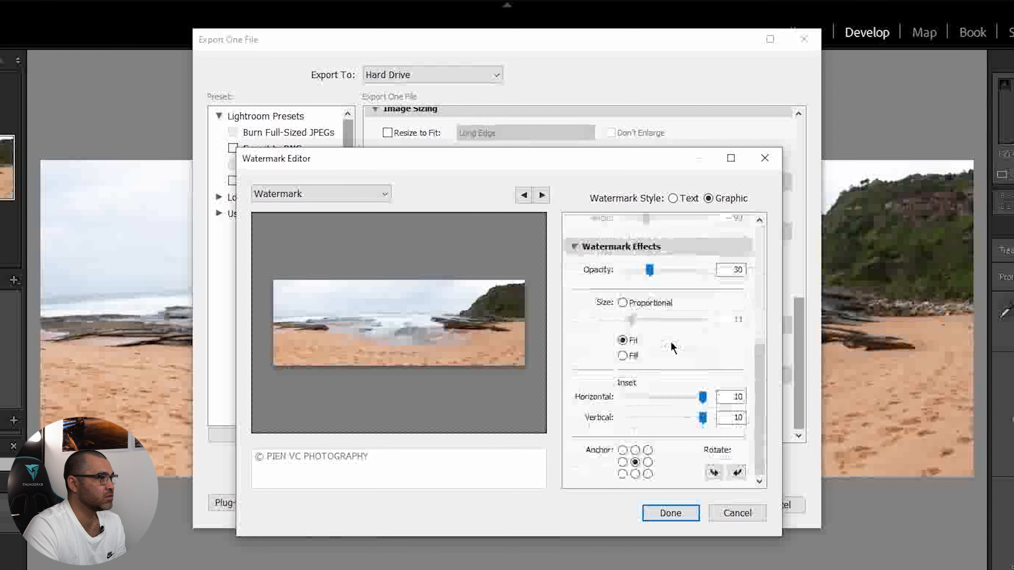
{"action": "left_click", "coordinate": [742, 512]}
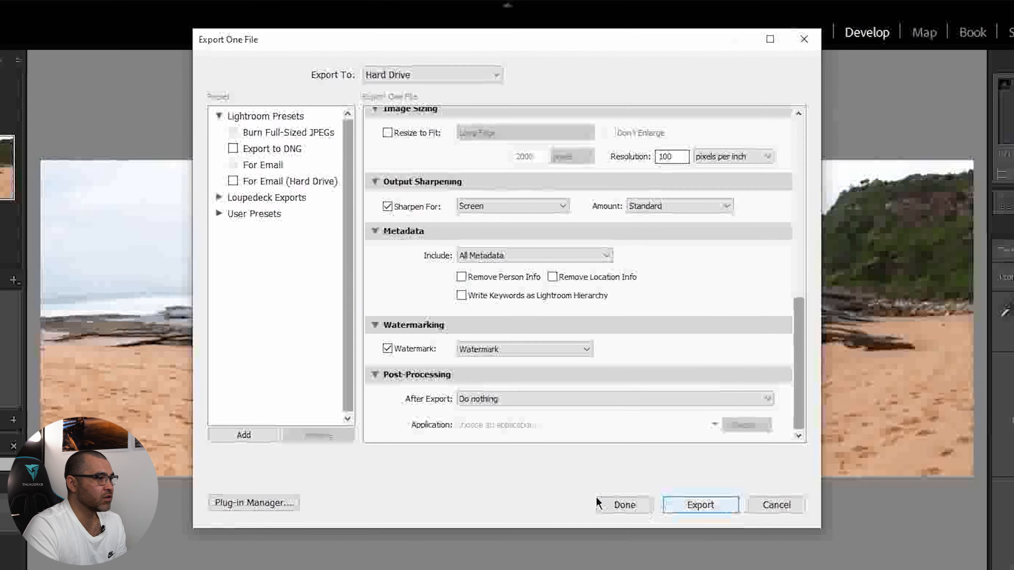
{"action": "left_click", "coordinate": [411, 351]}
{"action": "left_click", "coordinate": [375, 324]}
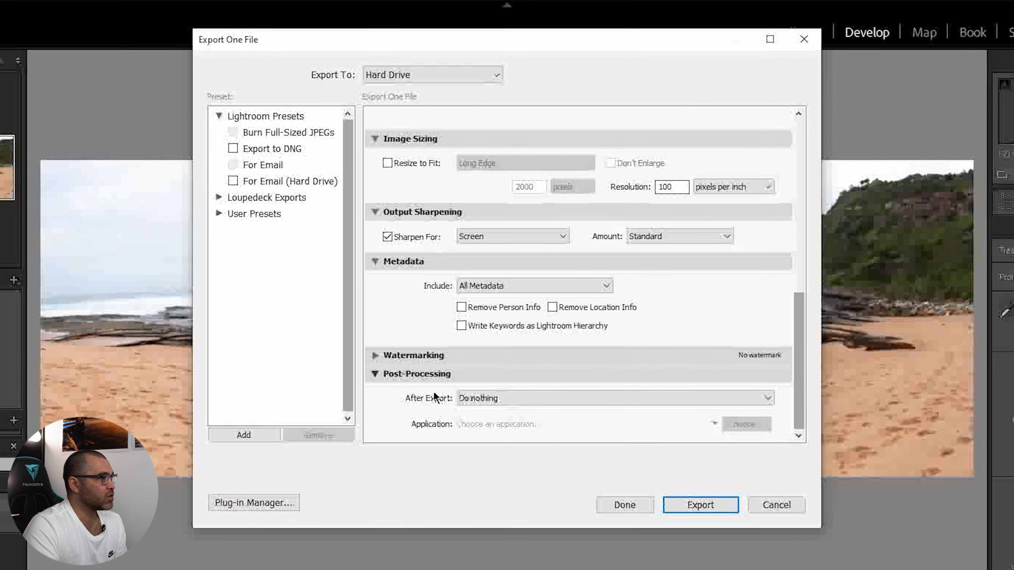
Review the available after-export actions and cancel the panorama's export.
{"action": "left_click", "coordinate": [455, 398]}
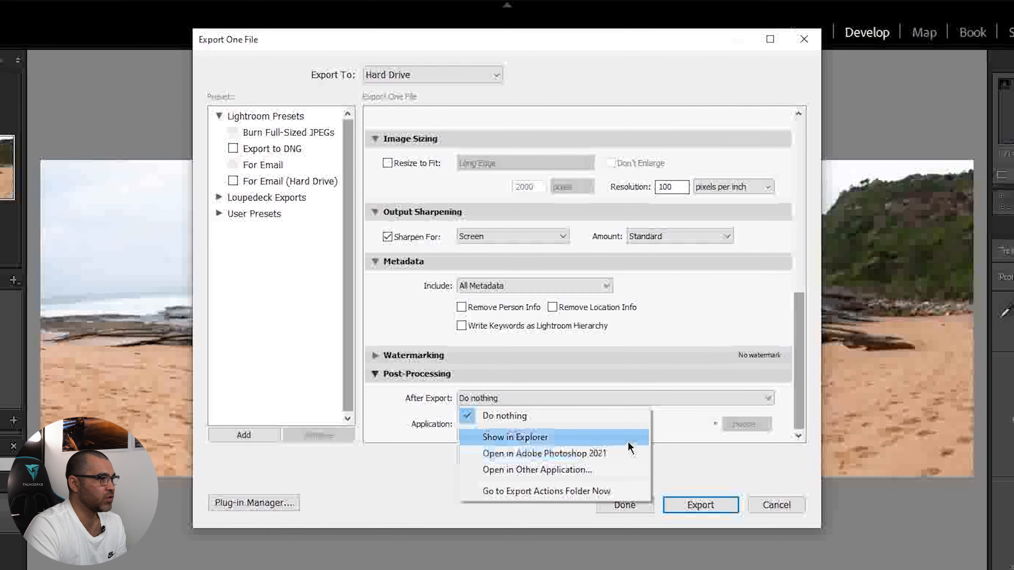
{"action": "left_click", "coordinate": [378, 478]}
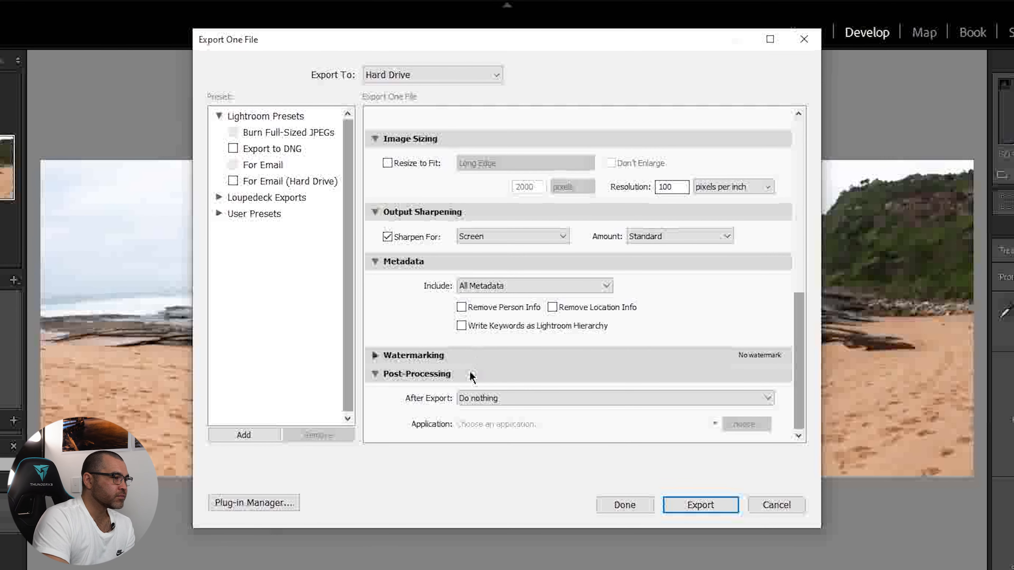
{"action": "left_click", "coordinate": [776, 507]}
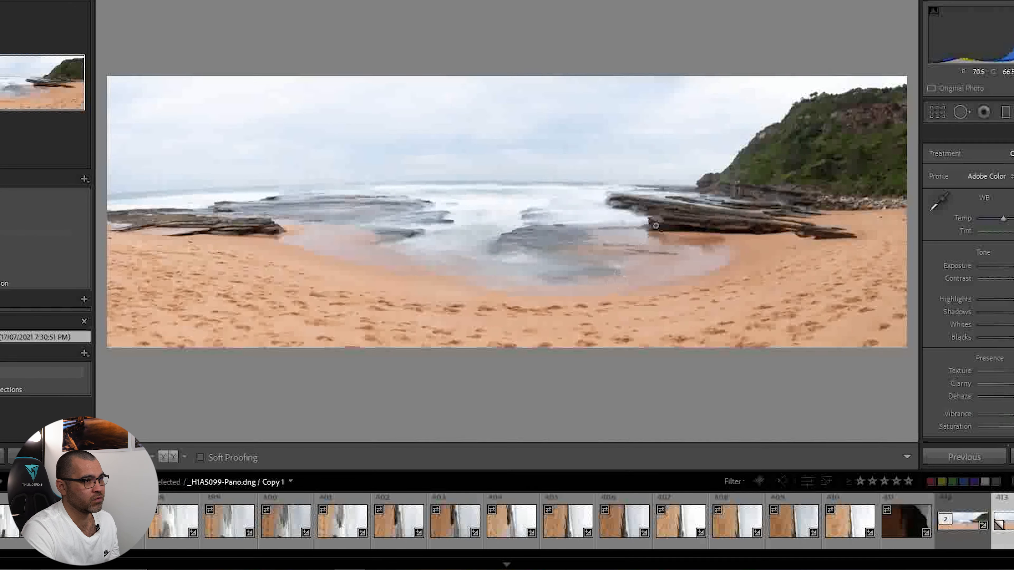
{"action": "right_click", "coordinate": [599, 185]}
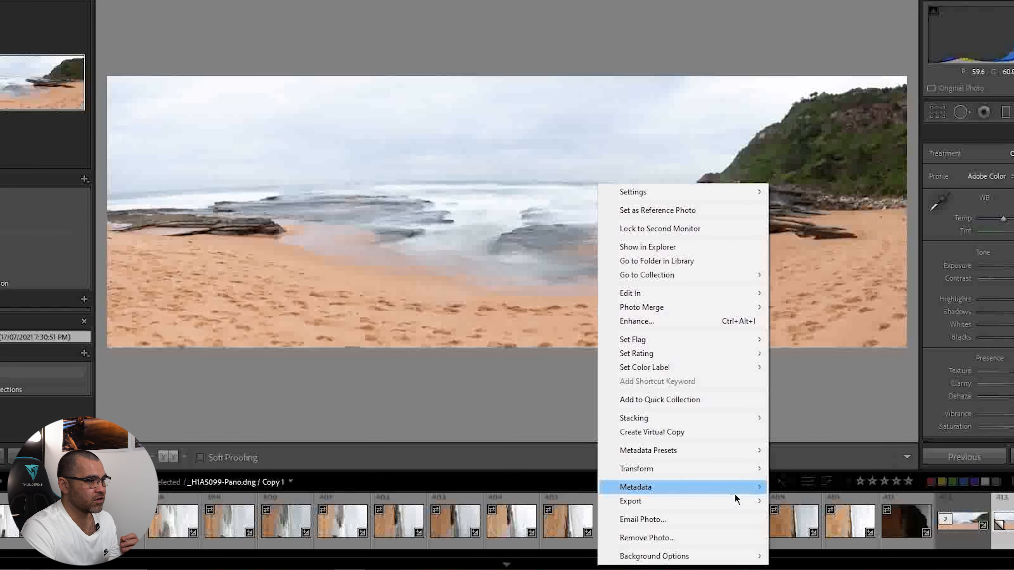
{"action": "mouse_move", "coordinate": [736, 501]}
{"action": "left_click", "coordinate": [874, 376]}
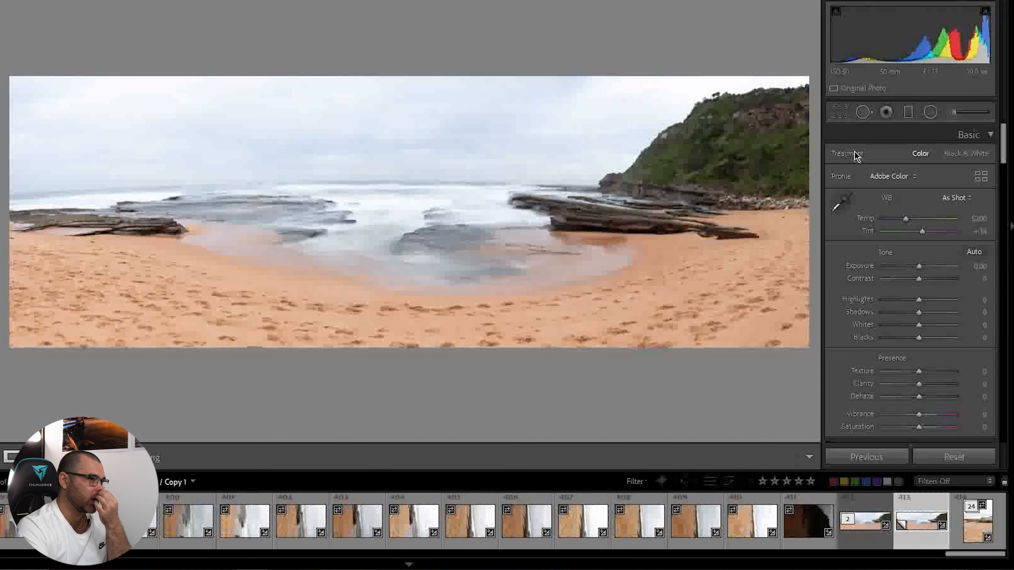
Draw a graduated filter at the panorama's horizon and darken the sky with Highlights -38, Shadows -1 and Dehaze -6.
{"action": "left_click", "coordinate": [910, 116]}
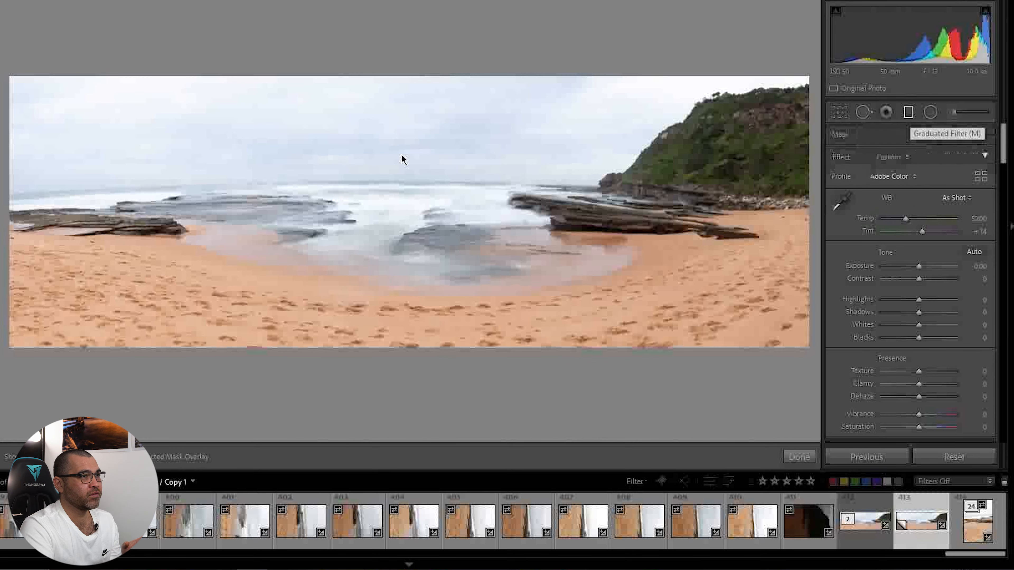
{"action": "left_click_drag", "start_coordinate": [418, 162], "coordinate": [418, 205]}
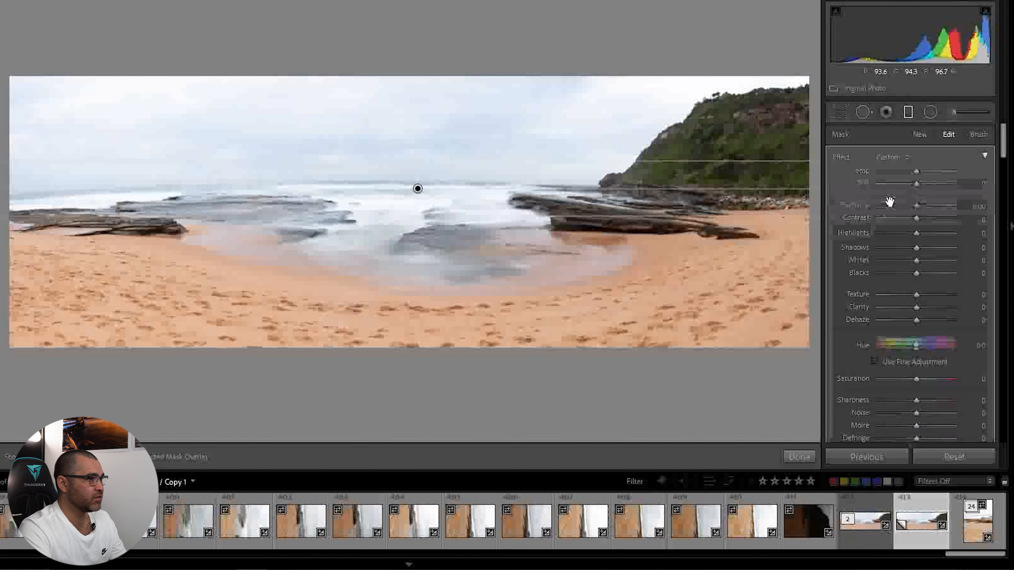
{"action": "mouse_move", "coordinate": [916, 207]}
{"action": "left_mouse_down"}
{"action": "mouse_move", "coordinate": [938, 206]}
{"action": "mouse_move", "coordinate": [907, 206]}
{"action": "mouse_move", "coordinate": [933, 220]}
{"action": "mouse_move", "coordinate": [907, 222]}
{"action": "mouse_move", "coordinate": [925, 239]}
{"action": "mouse_move", "coordinate": [902, 231]}
{"action": "left_mouse_up"}
{"action": "scroll", "coordinate": [914, 280], "scroll_direction": "down", "scroll_amount": 3}
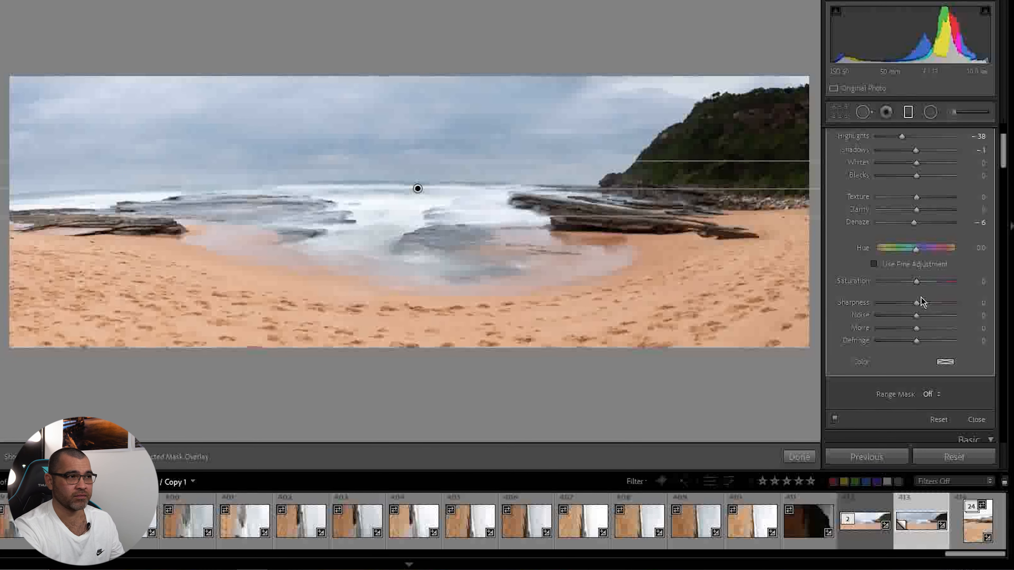
{"action": "scroll", "coordinate": [921, 286], "scroll_direction": "down", "scroll_amount": 5}
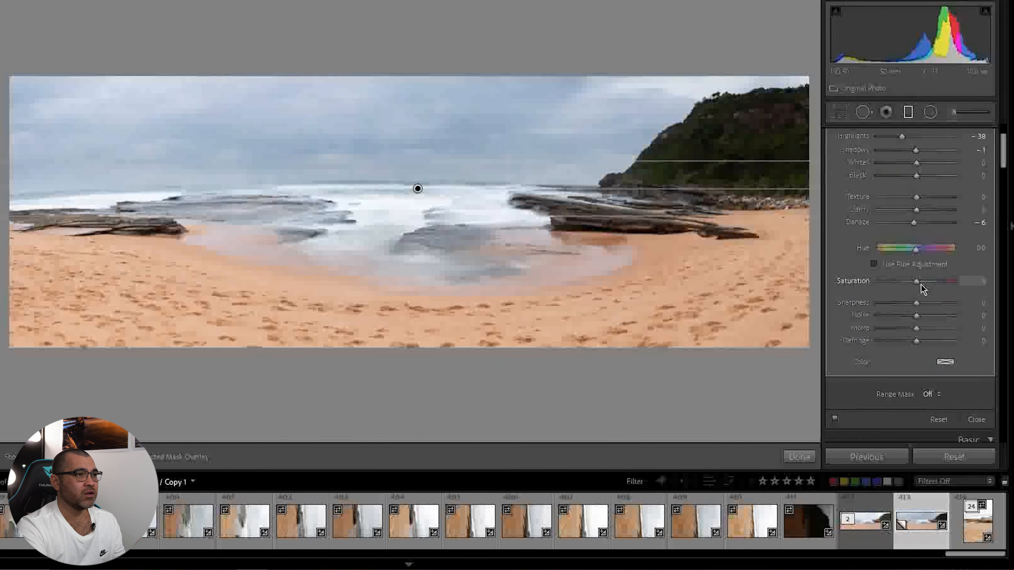
{"action": "scroll", "coordinate": [928, 309], "scroll_direction": "up", "scroll_amount": 5}
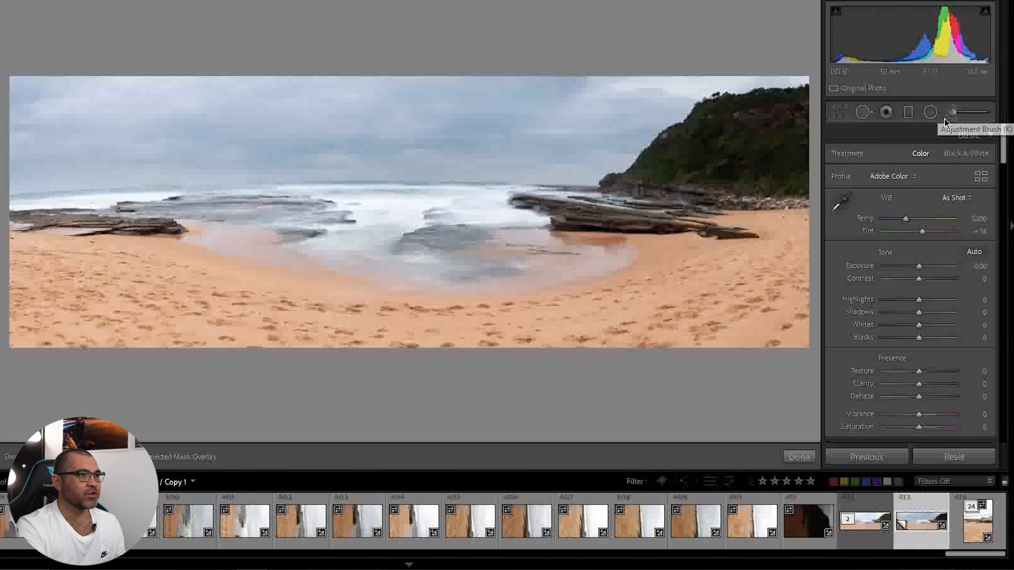
Paint an Adjustment Brush mask over the sky, sea and rocks using size 19.1 and a hard-edged feather.
{"action": "left_click", "coordinate": [948, 116]}
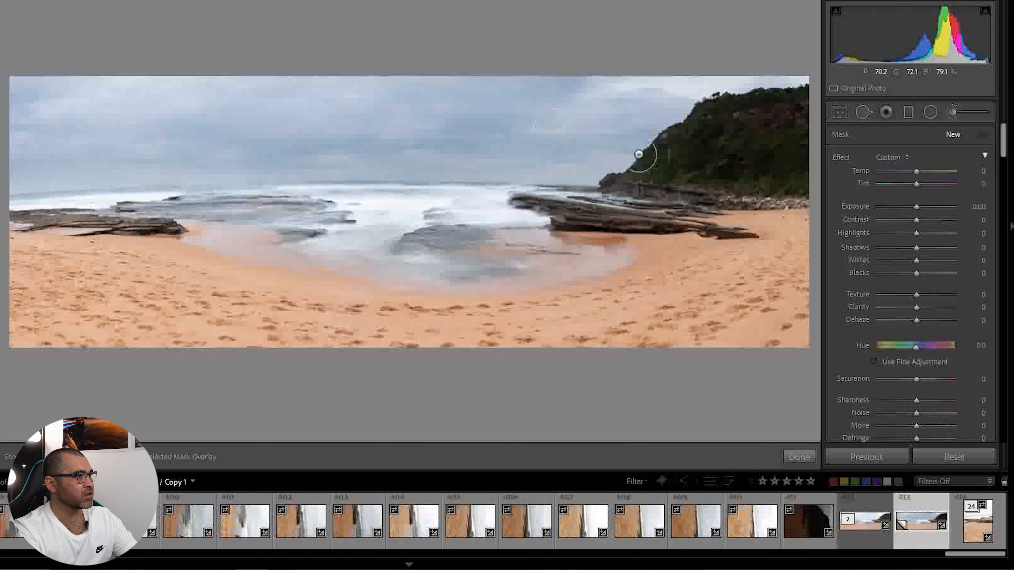
{"action": "scroll", "coordinate": [896, 251], "scroll_direction": "down", "scroll_amount": 10}
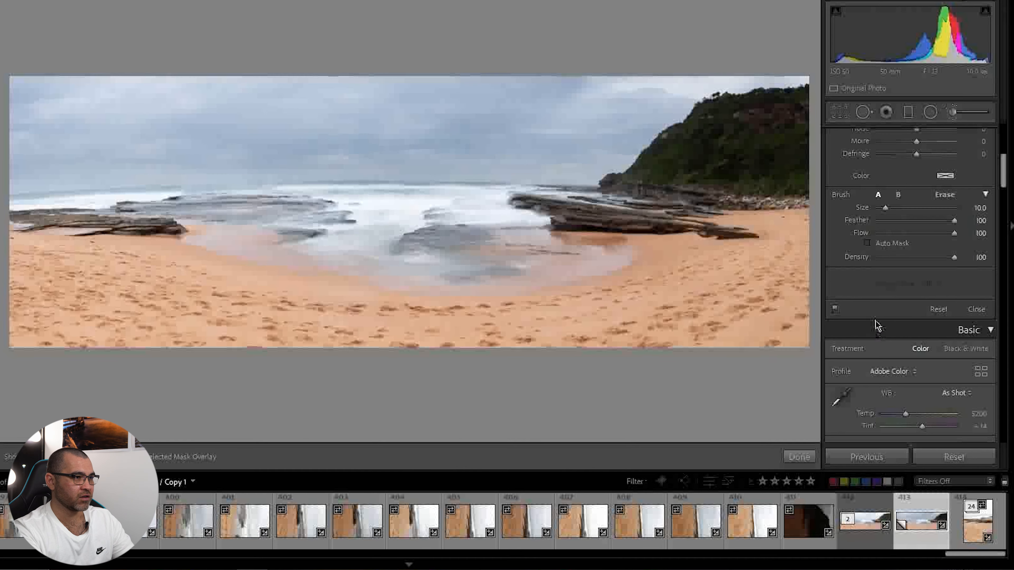
{"action": "mouse_move", "coordinate": [886, 208]}
{"action": "left_mouse_down"}
{"action": "mouse_move", "coordinate": [910, 212]}
{"action": "mouse_move", "coordinate": [893, 210]}
{"action": "left_mouse_up"}
{"action": "left_click_drag", "start_coordinate": [955, 221], "coordinate": [886, 221]}
{"action": "mouse_move", "coordinate": [595, 152]}
{"action": "left_mouse_down"}
{"action": "mouse_move", "coordinate": [369, 163]}
{"action": "mouse_move", "coordinate": [331, 152]}
{"action": "mouse_move", "coordinate": [425, 117]}
{"action": "mouse_move", "coordinate": [389, 121]}
{"action": "left_mouse_up"}
Paint softer brush strokes over the sand and the left of the sky with Feather 81, and reset all edits on the panorama.
{"action": "left_click_drag", "start_coordinate": [887, 220], "coordinate": [941, 221]}
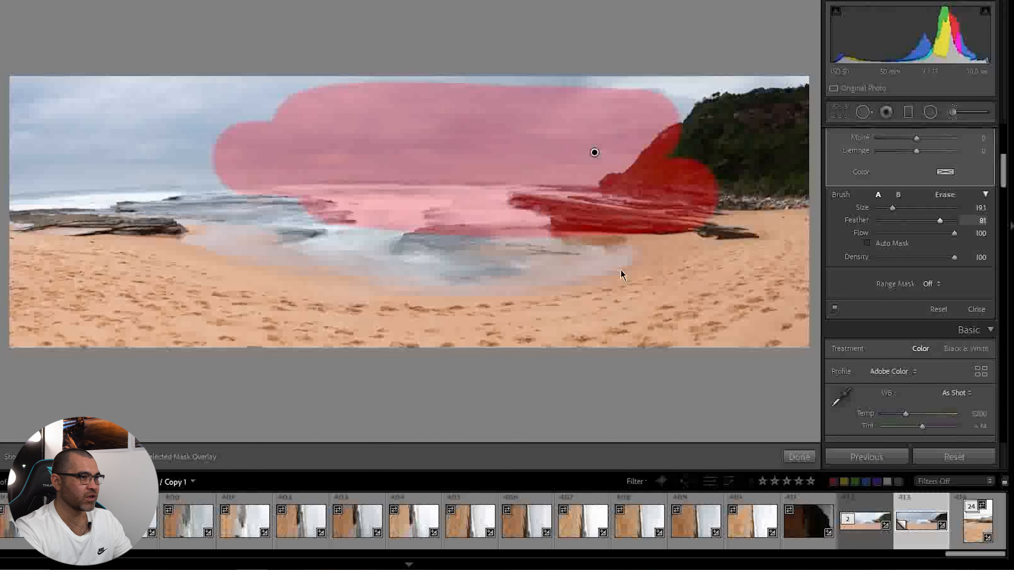
{"action": "mouse_move", "coordinate": [615, 288]}
{"action": "left_mouse_down"}
{"action": "mouse_move", "coordinate": [360, 304]}
{"action": "mouse_move", "coordinate": [754, 303]}
{"action": "mouse_move", "coordinate": [453, 306]}
{"action": "left_mouse_up"}
{"action": "mouse_move", "coordinate": [102, 127]}
{"action": "left_mouse_down"}
{"action": "mouse_move", "coordinate": [104, 248]}
{"action": "mouse_move", "coordinate": [200, 308]}
{"action": "left_mouse_up"}
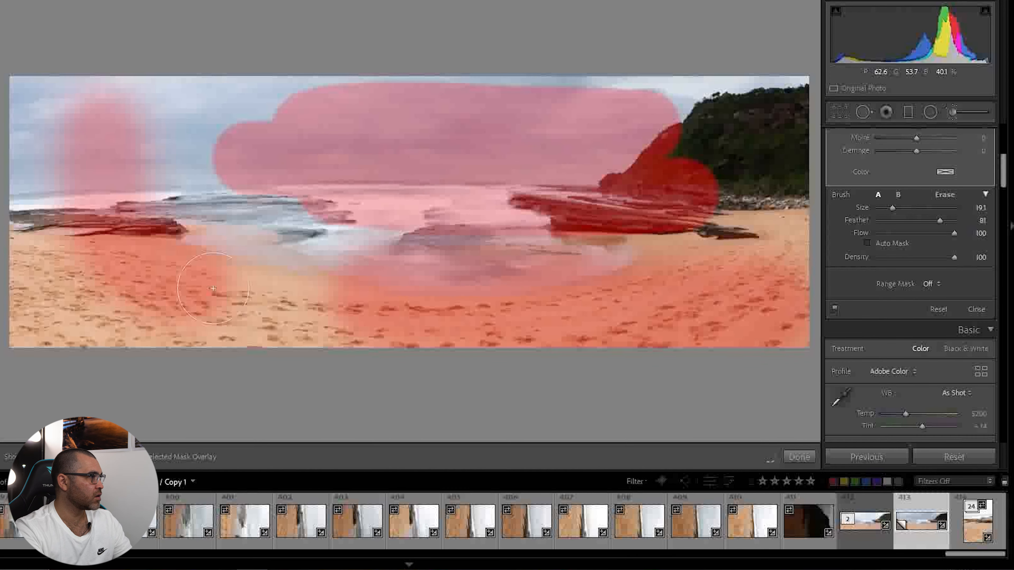
{"action": "scroll", "coordinate": [209, 191], "scroll_direction": "down", "scroll_amount": 5}
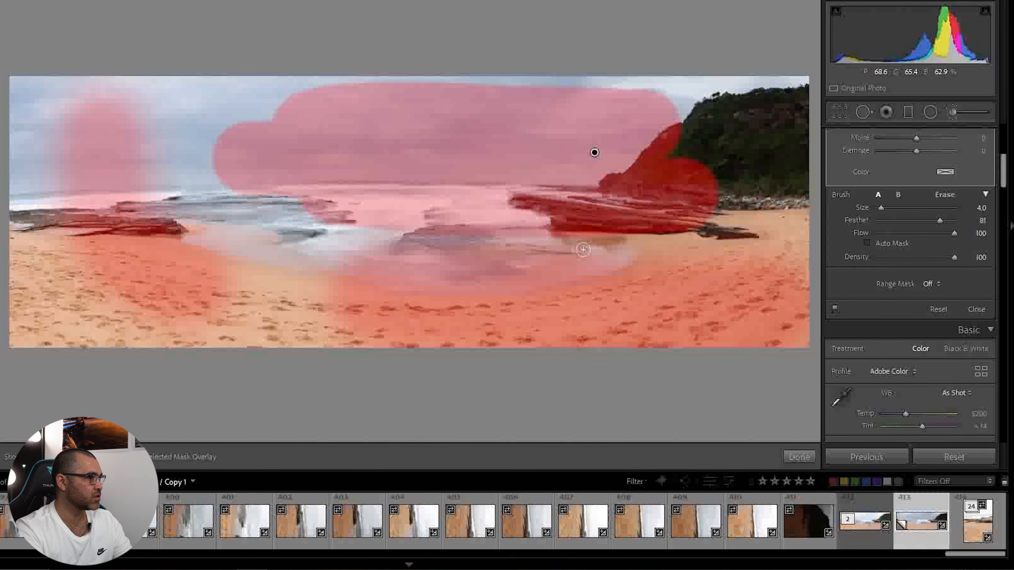
{"action": "left_click", "coordinate": [938, 457]}
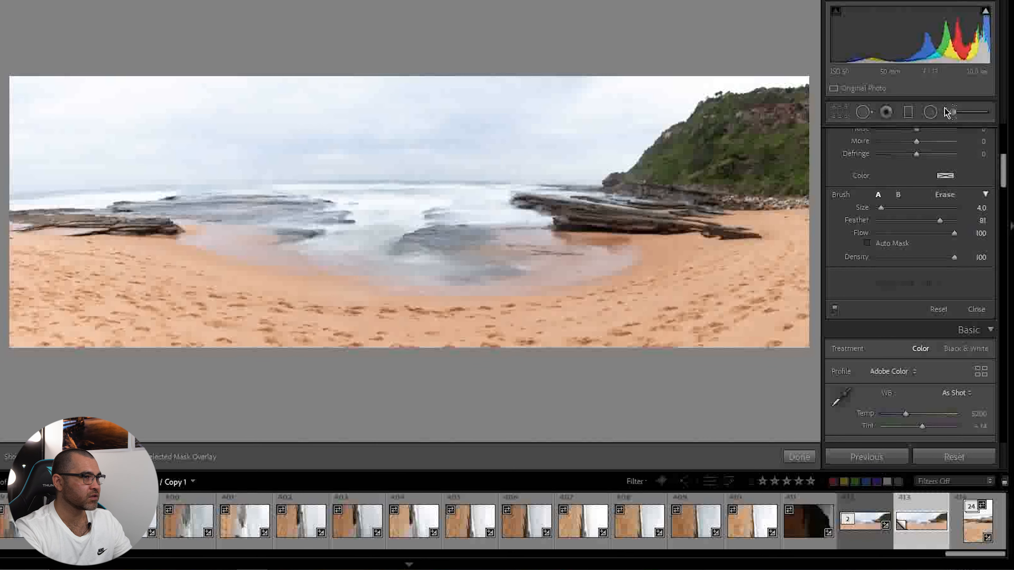
Paint feathered test strokes at brush size 6.7 and a diagonal one with Feather 0, and delete the brush mask.
{"action": "left_click_drag", "start_coordinate": [882, 208], "coordinate": [883, 209]}
{"action": "mouse_move", "coordinate": [590, 140]}
{"action": "left_mouse_down"}
{"action": "mouse_move", "coordinate": [383, 138]}
{"action": "mouse_move", "coordinate": [605, 182]}
{"action": "left_mouse_up"}
{"action": "mouse_move", "coordinate": [684, 186]}
{"action": "left_mouse_down"}
{"action": "mouse_move", "coordinate": [675, 232]}
{"action": "mouse_move", "coordinate": [451, 280]}
{"action": "mouse_move", "coordinate": [644, 306]}
{"action": "left_mouse_up"}
{"action": "left_click_drag", "start_coordinate": [955, 221], "coordinate": [781, 224]}
{"action": "left_click_drag", "start_coordinate": [210, 122], "coordinate": [342, 291]}
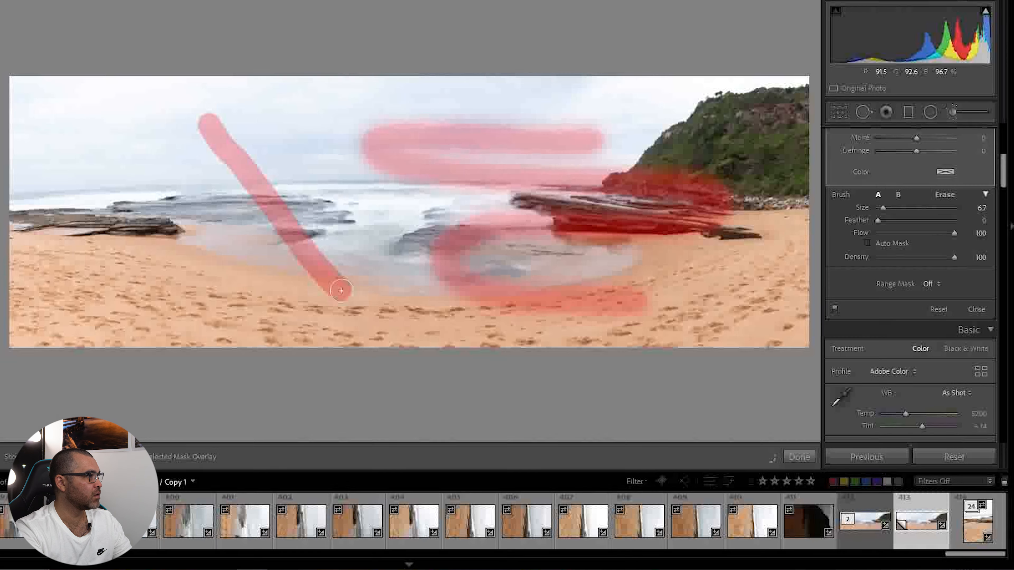
{"action": "mouse_move", "coordinate": [954, 233]}
{"action": "left_mouse_down"}
{"action": "mouse_move", "coordinate": [889, 238]}
{"action": "mouse_move", "coordinate": [957, 234]}
{"action": "left_mouse_up"}
{"action": "key", "text": "Delete"}
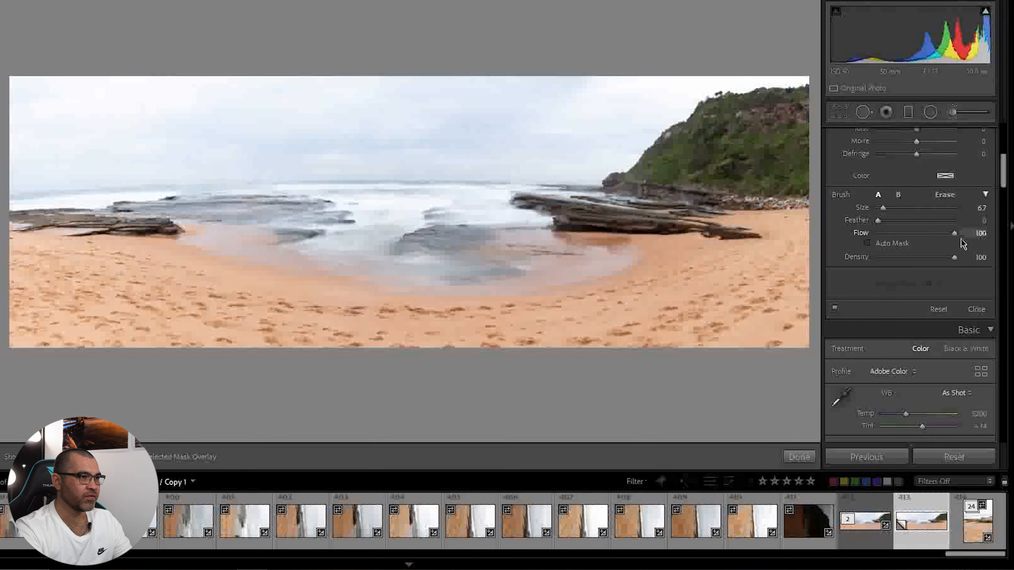
Paint brush strokes across the sky and waterline at full and reduced flow, trying Flow 1 and 100, and finish the brush adjustment.
{"action": "left_click_drag", "start_coordinate": [591, 134], "coordinate": [205, 135]}
{"action": "left_click_drag", "start_coordinate": [955, 234], "coordinate": [917, 235]}
{"action": "left_click_drag", "start_coordinate": [603, 194], "coordinate": [322, 186]}
{"action": "left_click_drag", "start_coordinate": [322, 186], "coordinate": [611, 188]}
{"action": "left_click_drag", "start_coordinate": [916, 234], "coordinate": [822, 249]}
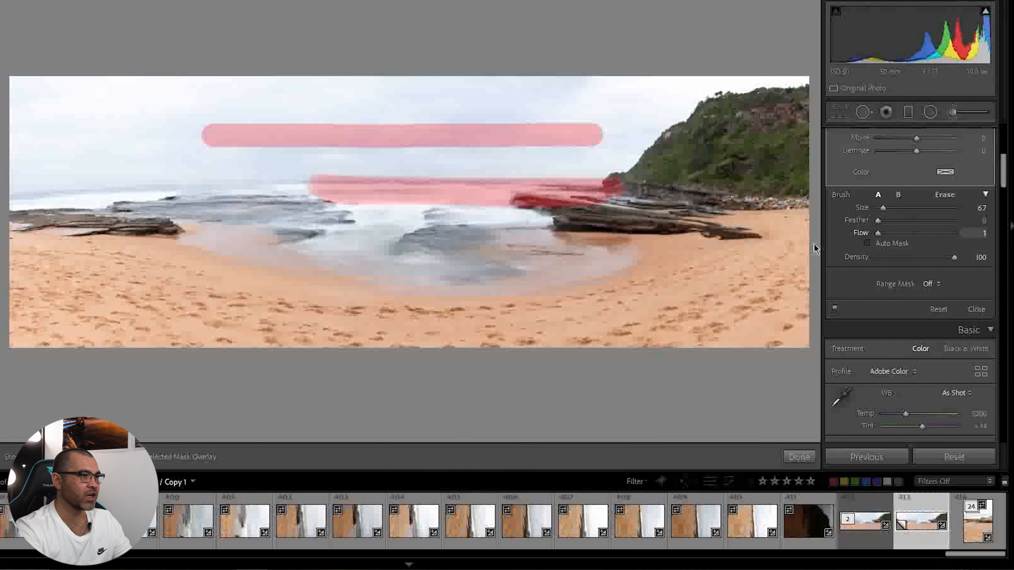
{"action": "left_click_drag", "start_coordinate": [878, 233], "coordinate": [982, 236]}
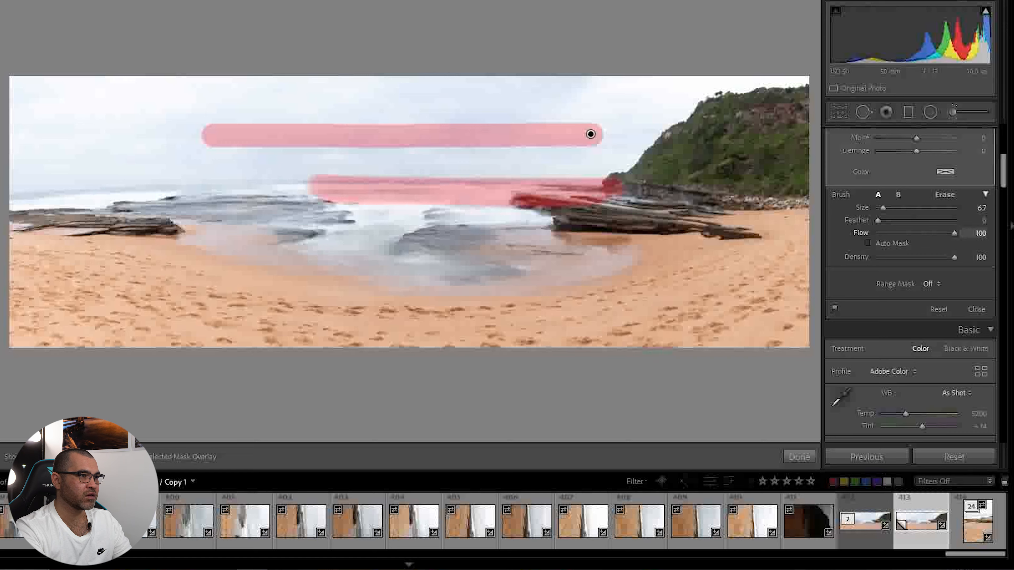
{"action": "left_click_drag", "start_coordinate": [505, 264], "coordinate": [356, 242]}
{"action": "scroll", "coordinate": [894, 336], "scroll_direction": "up", "scroll_amount": 5}
{"action": "left_click", "coordinate": [799, 457]}
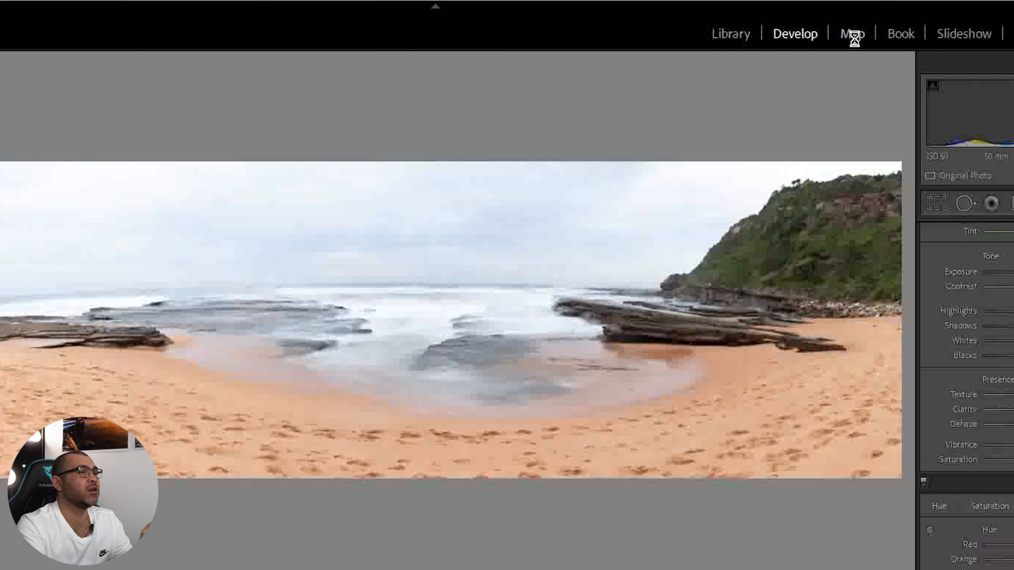
Look through the automatically laid-out pages in the Book module and view the Slideshow and Print modules.
{"action": "left_click", "coordinate": [855, 41]}
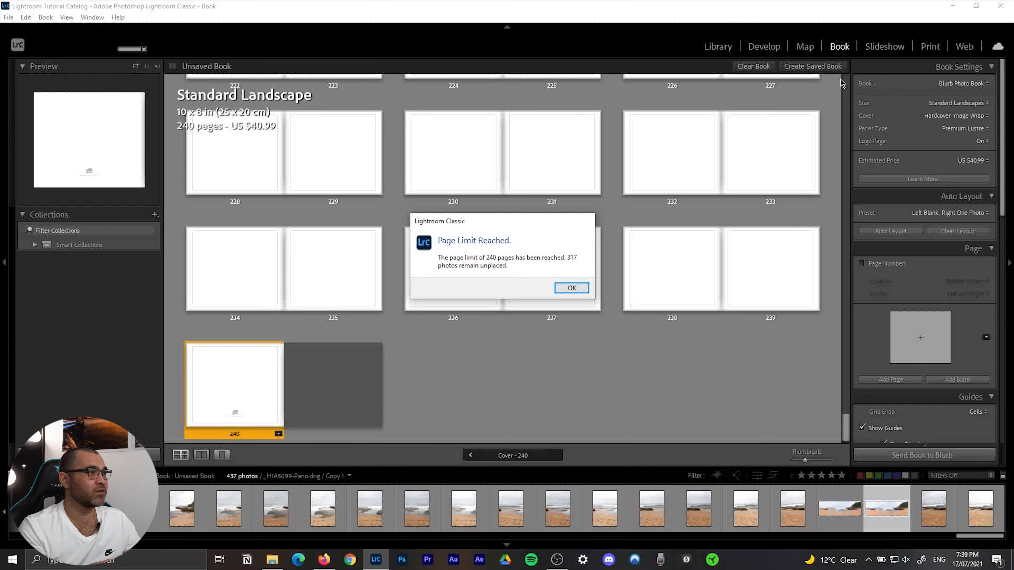
{"action": "key", "text": "Return"}
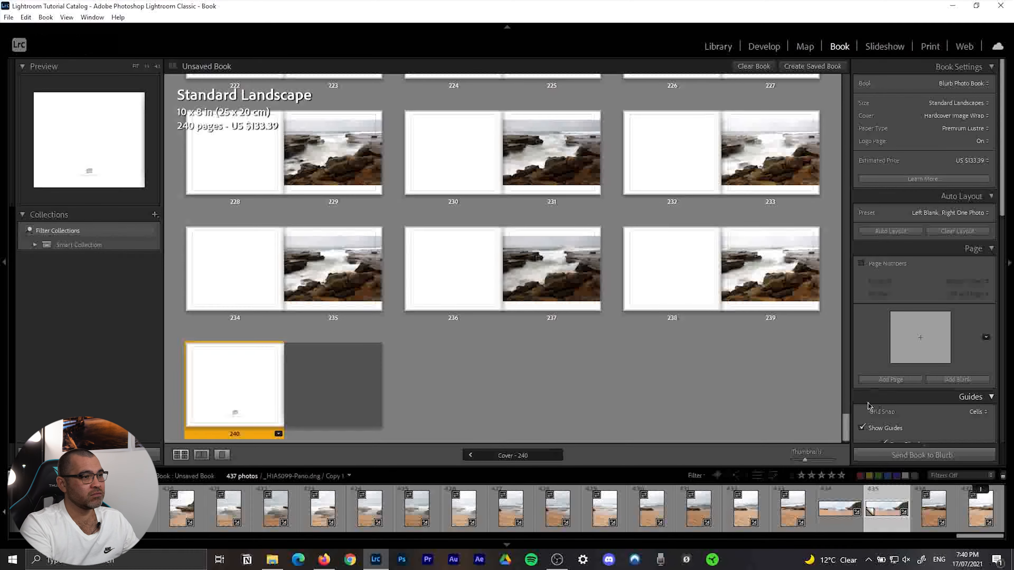
{"action": "left_click_drag", "start_coordinate": [846, 425], "coordinate": [840, 296]}
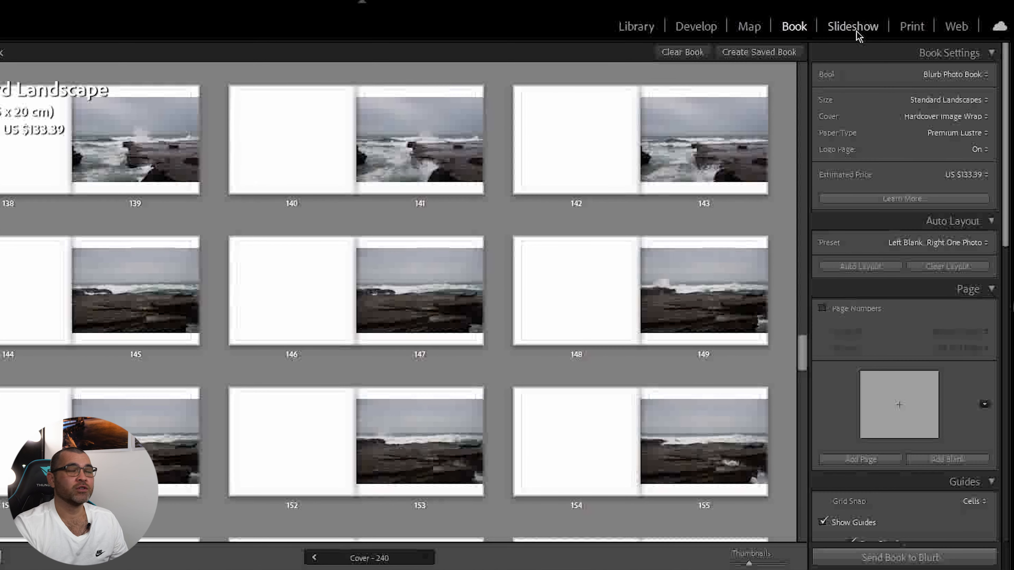
{"action": "left_click", "coordinate": [884, 47]}
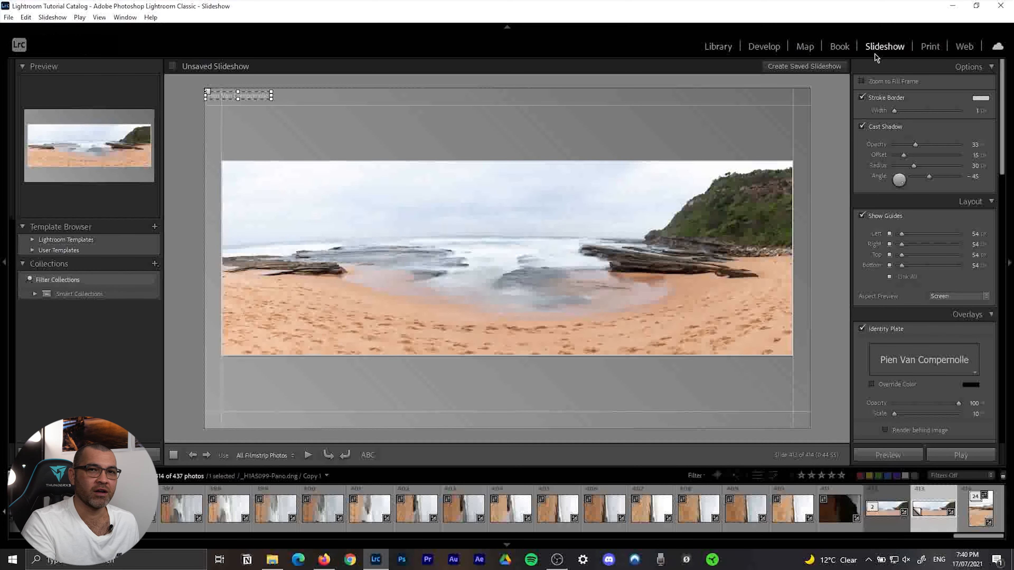
{"action": "left_click", "coordinate": [922, 47]}
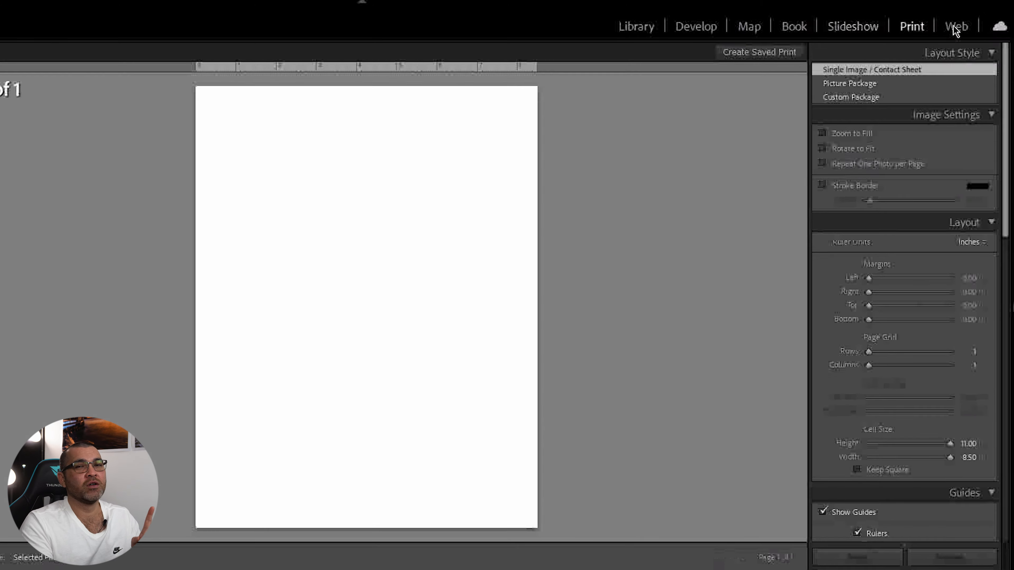
View the Web module's gallery and compare the Picture Package and Custom Package print layouts with Single Image / Contact Sheet.
{"action": "left_click", "coordinate": [955, 27]}
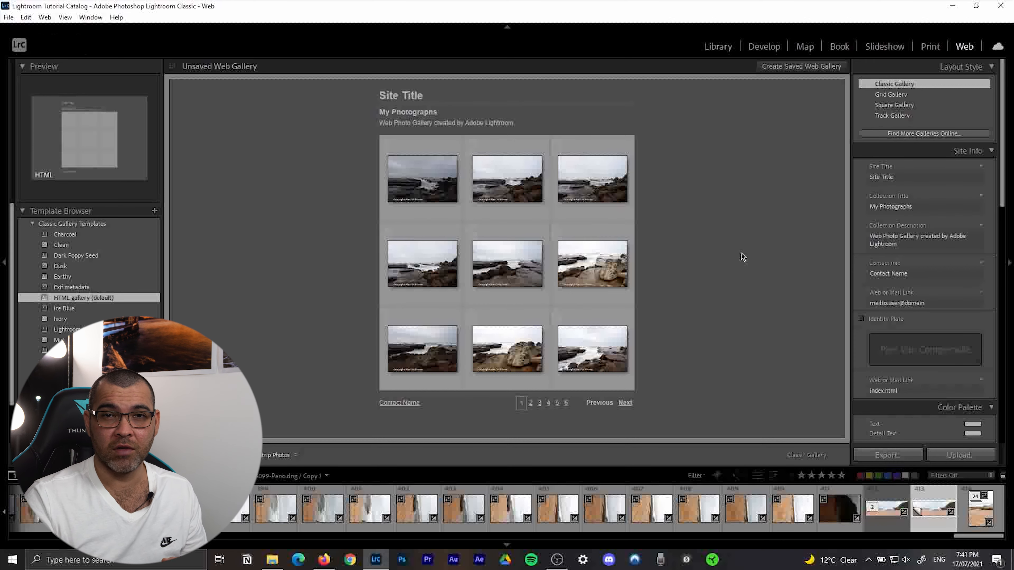
{"action": "left_click", "coordinate": [931, 47]}
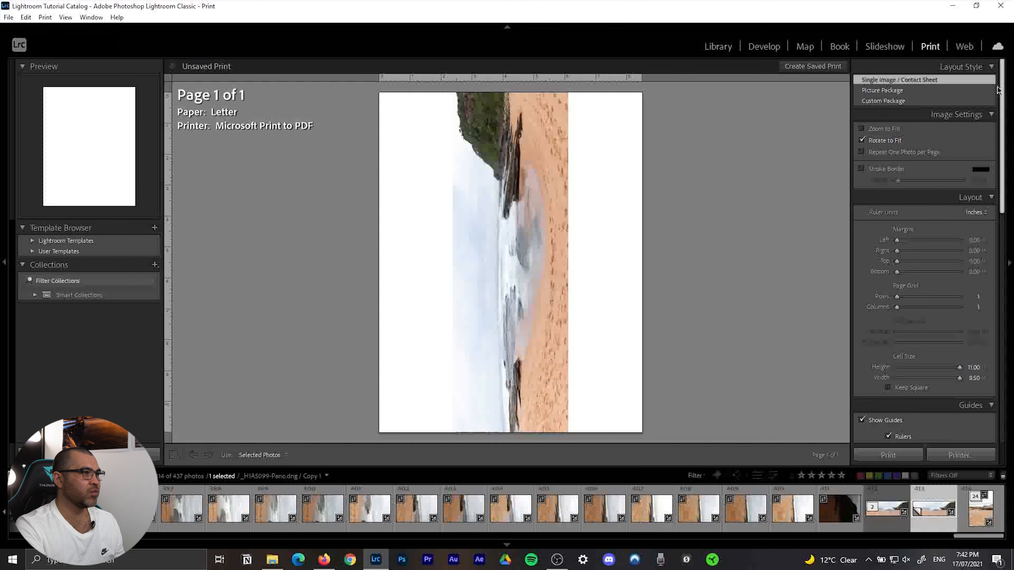
{"action": "left_click", "coordinate": [911, 89]}
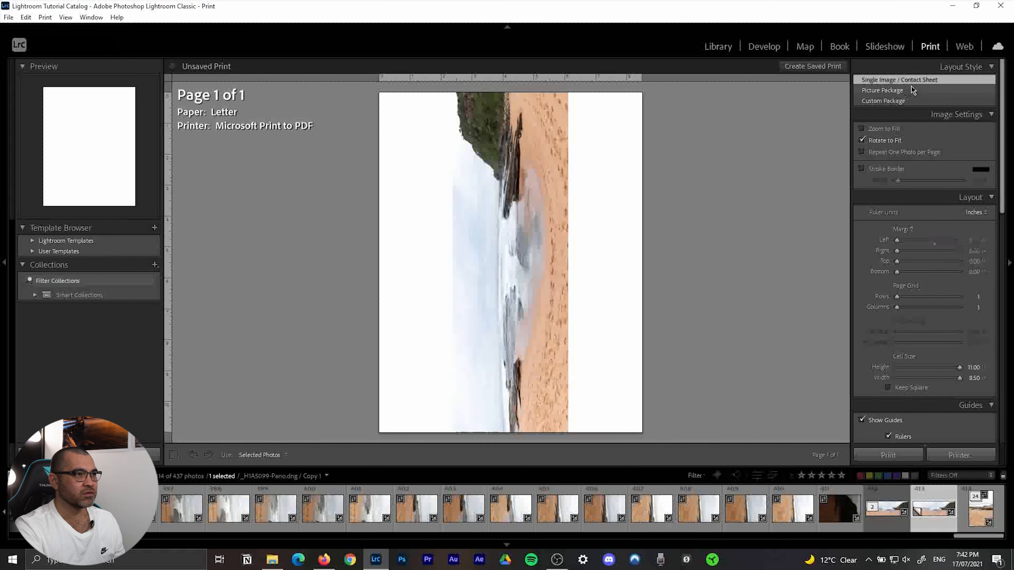
{"action": "left_click", "coordinate": [908, 101]}
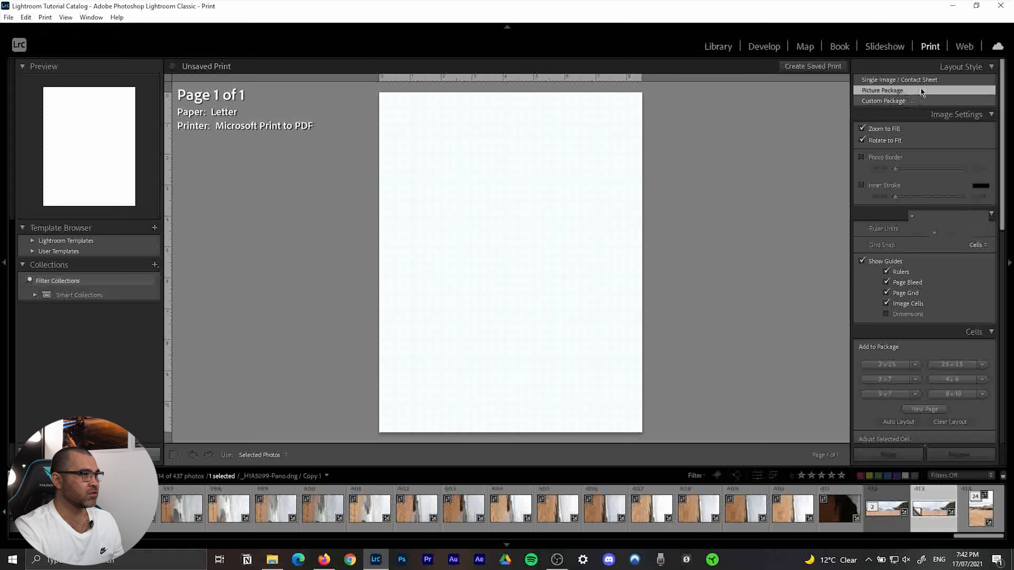
{"action": "left_click", "coordinate": [945, 80]}
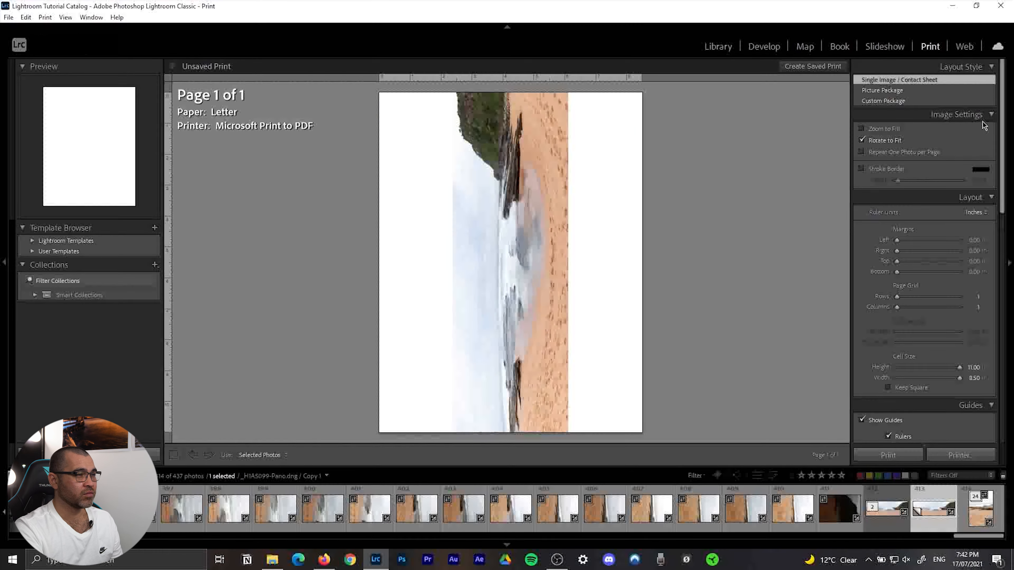
Preview the panorama on the print page with Zoom to Fill on and with Rotate to Fit off, restoring both settings.
{"action": "left_click", "coordinate": [887, 129]}
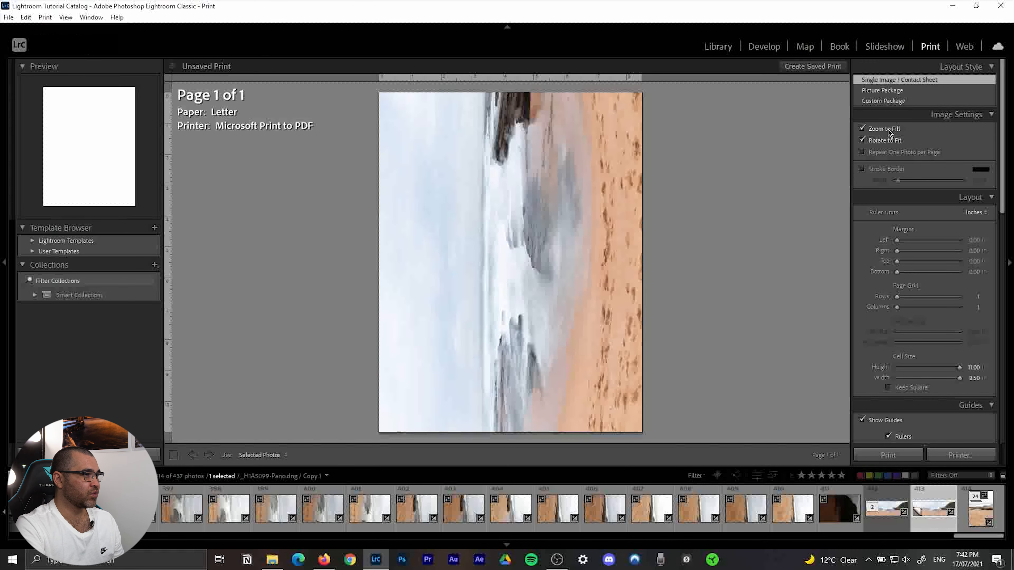
{"action": "left_click", "coordinate": [887, 132]}
{"action": "left_click", "coordinate": [893, 142]}
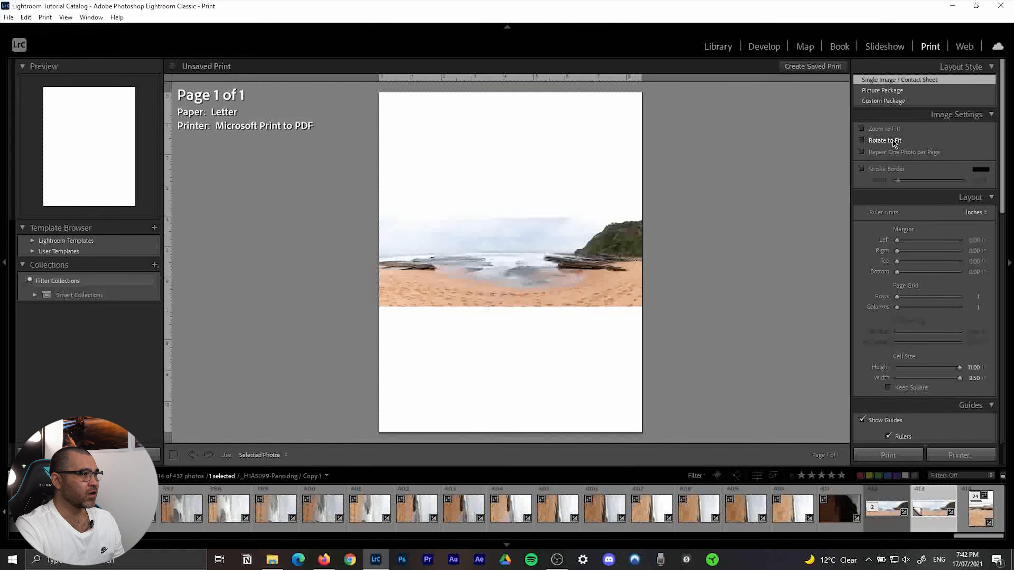
{"action": "left_click", "coordinate": [894, 142]}
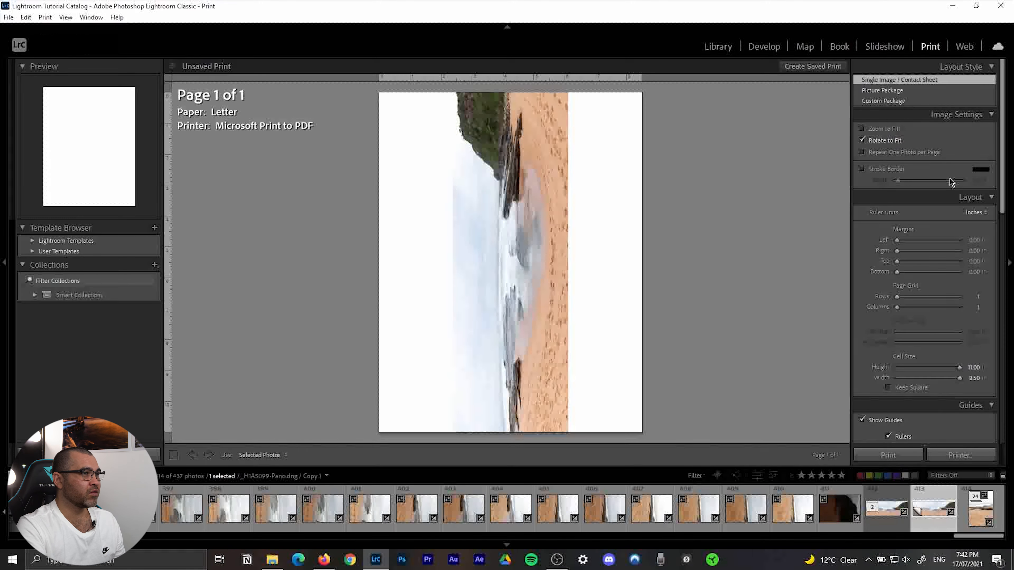
Try a wider Stroke Border around the printed panorama and turn the border off again.
{"action": "left_click", "coordinate": [887, 169]}
{"action": "mouse_move", "coordinate": [898, 181]}
{"action": "left_mouse_down"}
{"action": "mouse_move", "coordinate": [938, 186]}
{"action": "mouse_move", "coordinate": [862, 174]}
{"action": "mouse_move", "coordinate": [919, 160]}
{"action": "mouse_move", "coordinate": [900, 190]}
{"action": "mouse_move", "coordinate": [918, 189]}
{"action": "left_mouse_up"}
{"action": "left_click", "coordinate": [861, 169]}
Reset the left, right, top and bottom margins of the print layout to 0.00 inches.
{"action": "scroll", "coordinate": [891, 174], "scroll_direction": "down", "scroll_amount": 2}
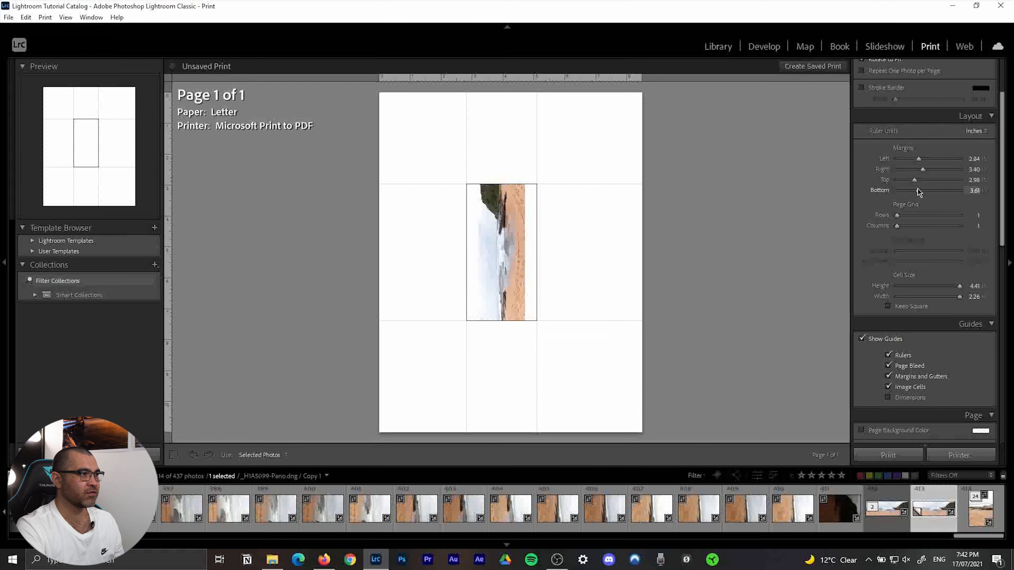
{"action": "double_click", "coordinate": [884, 159]}
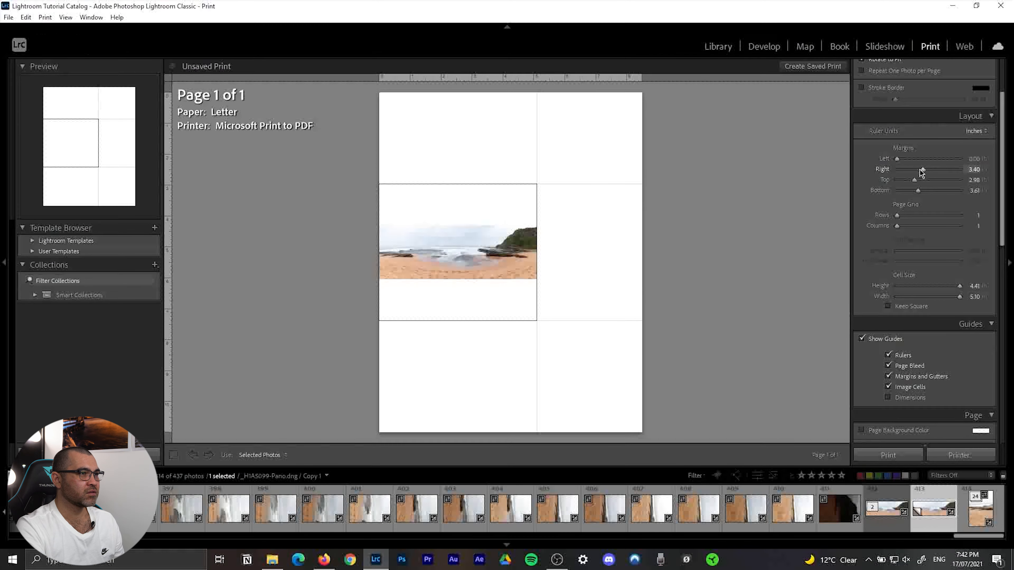
{"action": "double_click", "coordinate": [885, 171]}
{"action": "double_click", "coordinate": [885, 179]}
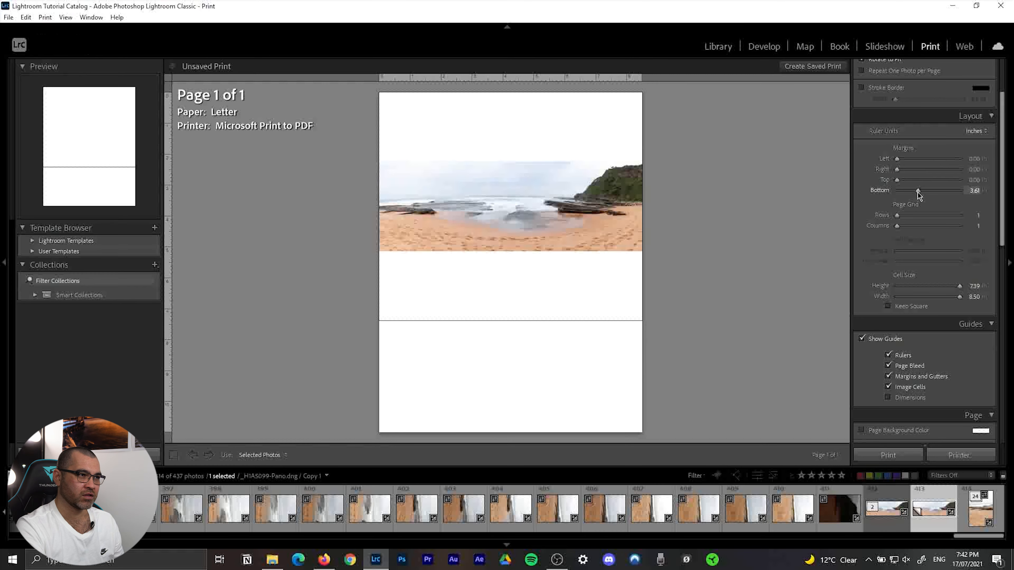
{"action": "double_click", "coordinate": [880, 191]}
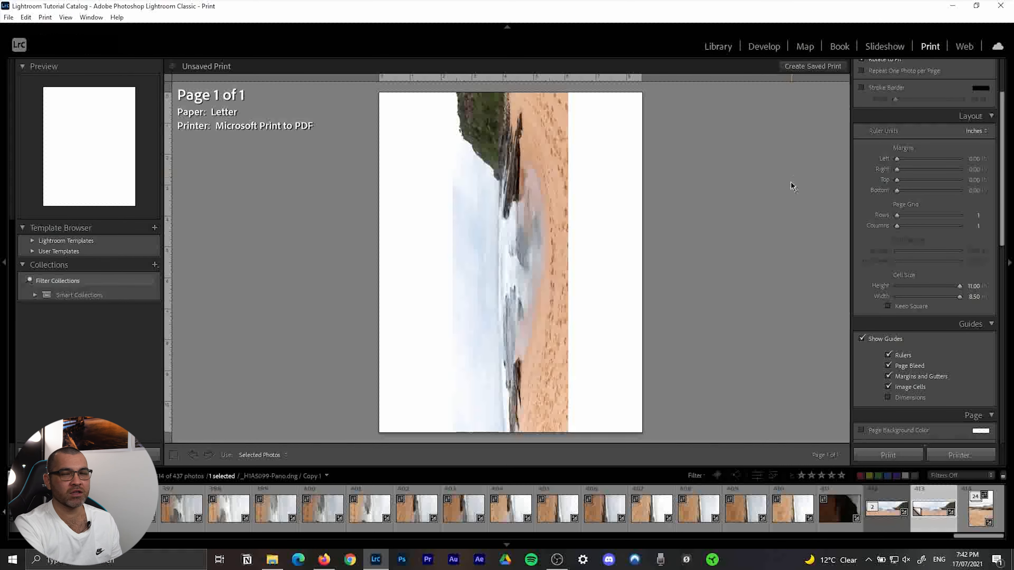
Toggle the Rulers, Page Bleed, and Margins and Gutters guides off and back on for the print page.
{"action": "scroll", "coordinate": [918, 282], "scroll_direction": "down", "scroll_amount": 5}
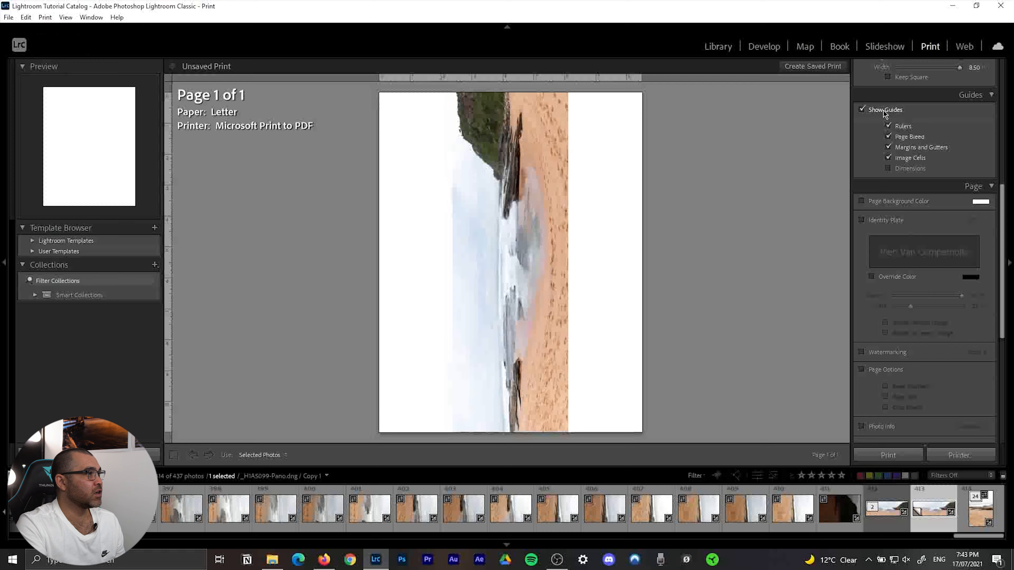
{"action": "left_click", "coordinate": [902, 127]}
{"action": "left_click", "coordinate": [902, 127]}
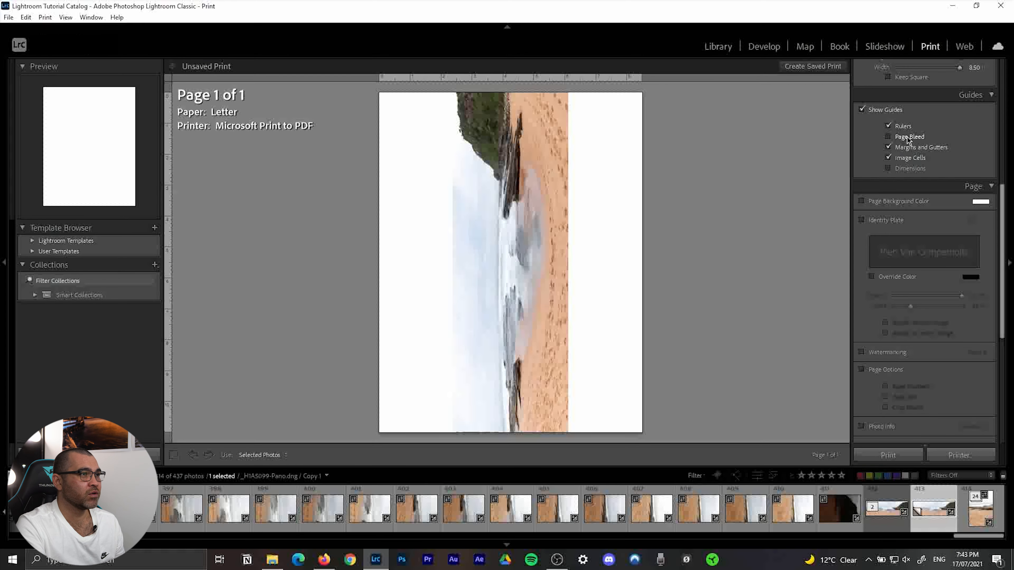
{"action": "left_click", "coordinate": [911, 149]}
{"action": "left_click", "coordinate": [907, 139]}
{"action": "left_click", "coordinate": [908, 139]}
{"action": "left_click", "coordinate": [910, 148]}
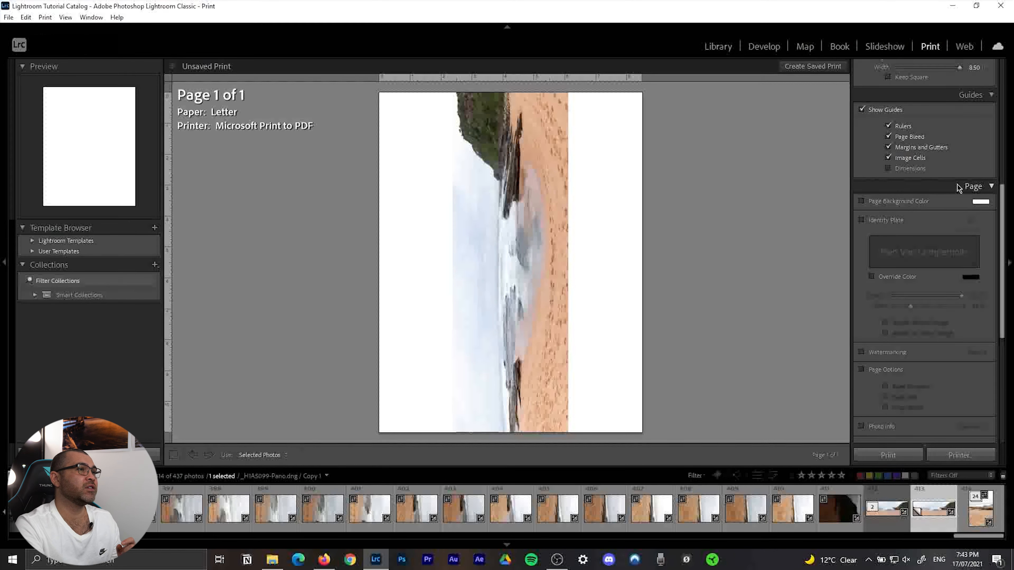
Set the print job's output destination to JPEG File.
{"action": "scroll", "coordinate": [929, 325], "scroll_direction": "down", "scroll_amount": 5}
{"action": "left_click", "coordinate": [981, 224]}
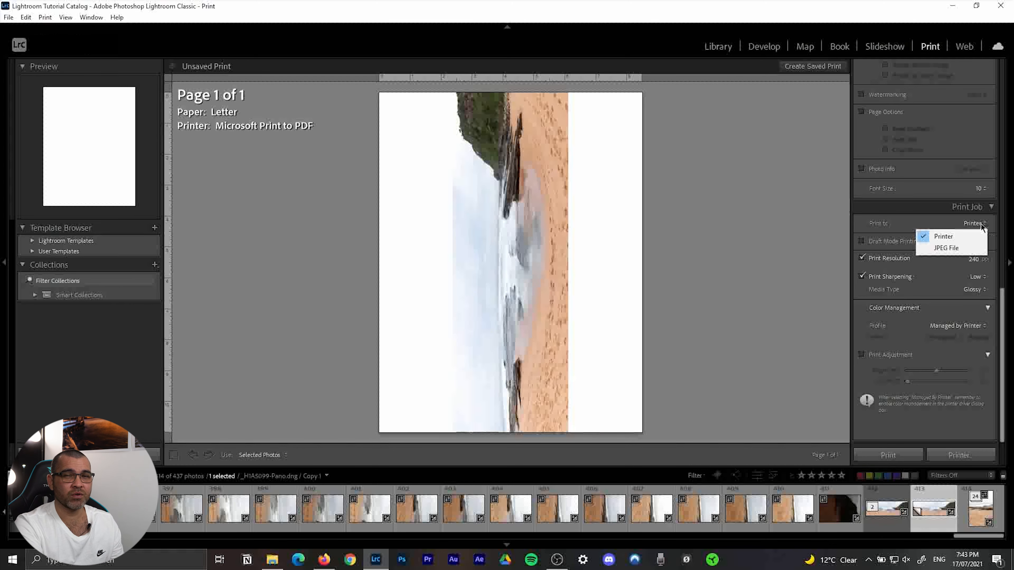
{"action": "left_click", "coordinate": [946, 248]}
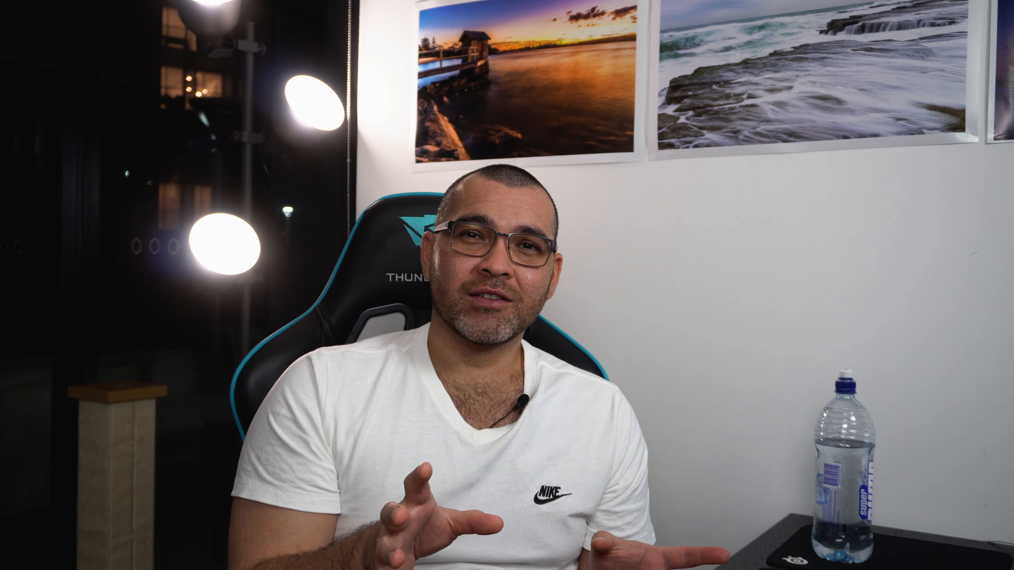